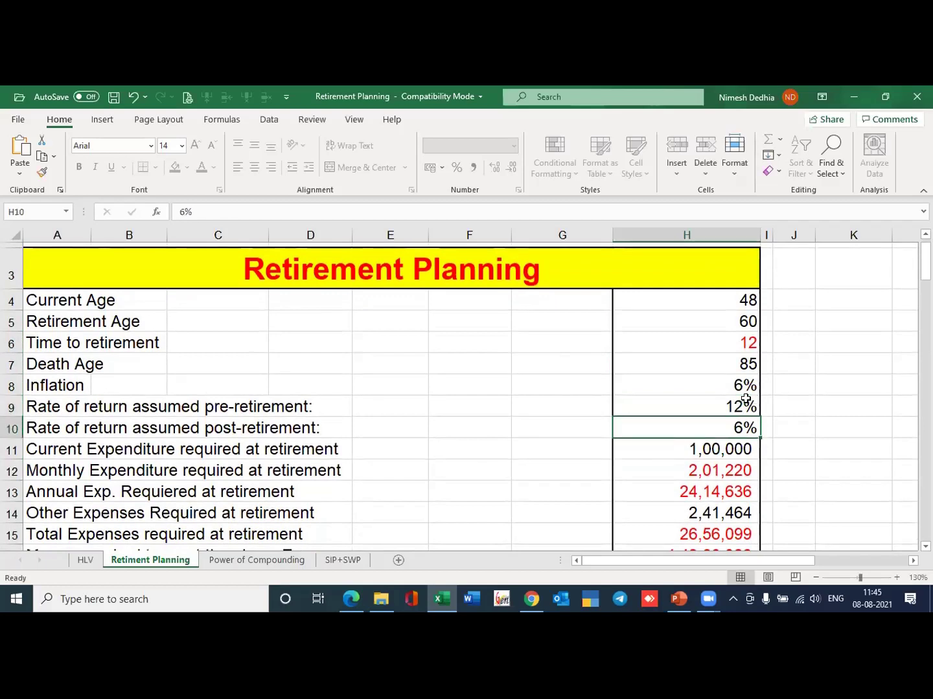
Examine the assumed post-retirement rate of return and the inflation rate in the Retirement Planning table.
key(Left)
key(Left)
key(Left)
key(Left)
key(Left)
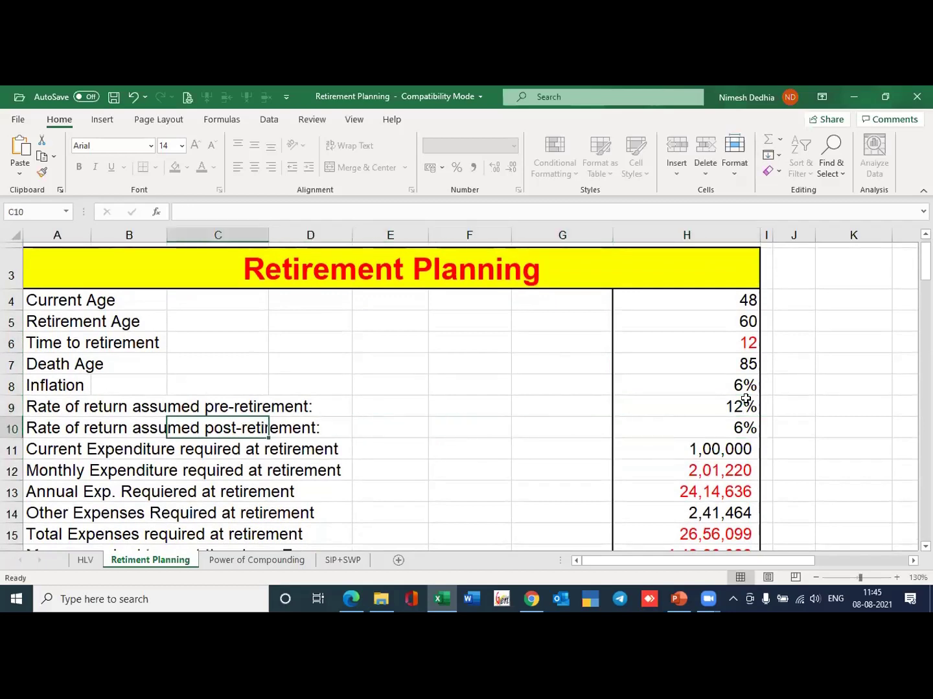
key(Right)
key(Right)
key(Right)
key(Right)
key(Right)
key(Right)
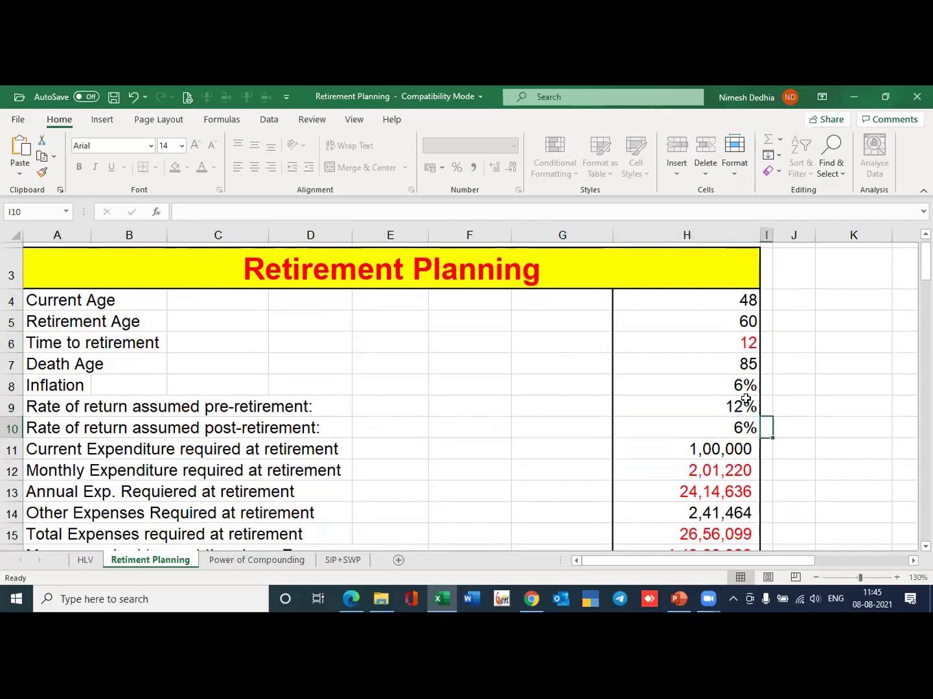
key(Left)
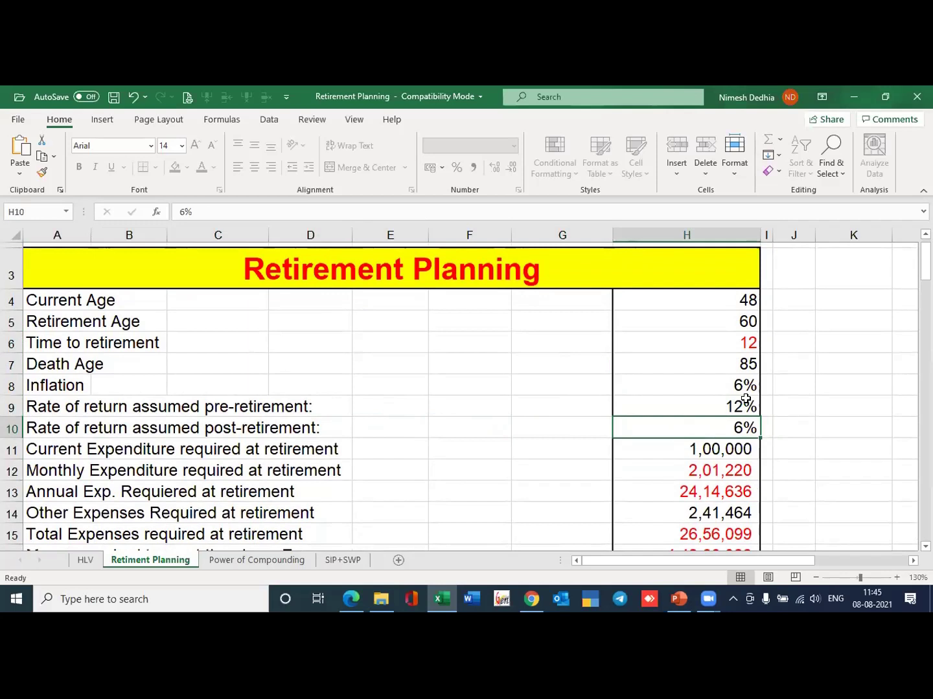
key(Down)
key(Up)
key(Up)
key(Up)
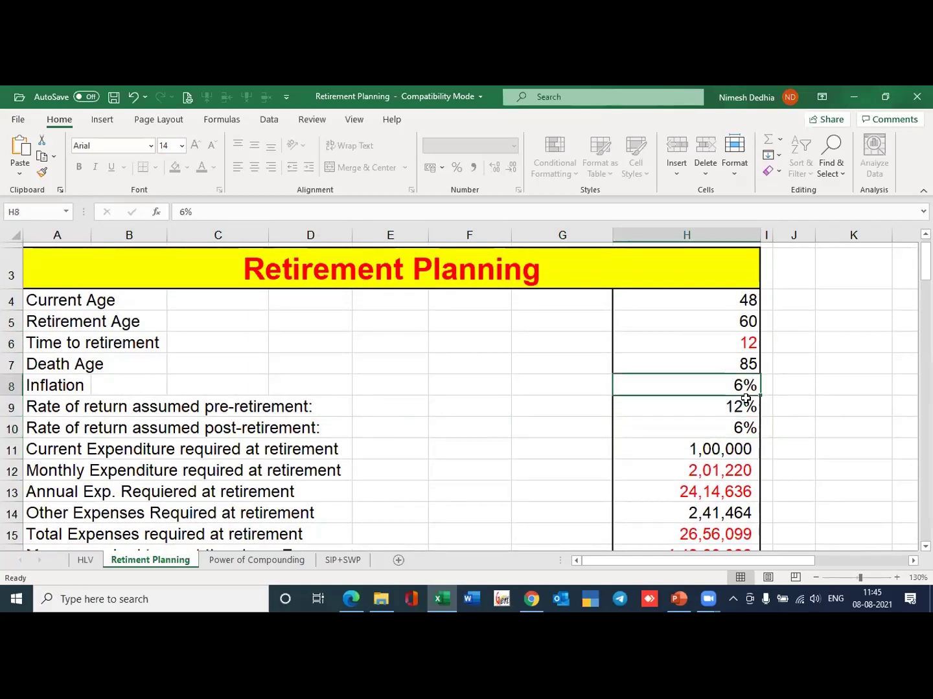
Set the Current Expenditure required at retirement in H11 to 40,000.
key(Down)
key(Down)
key(Down)
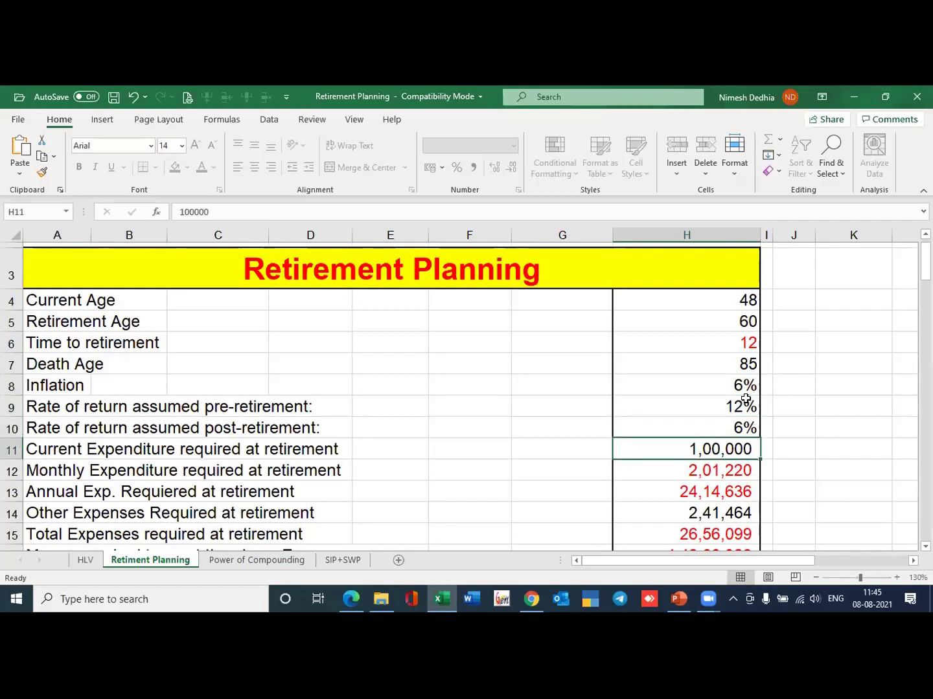
key(Up)
key(Down)
key(ctrl+Page_Up)
key(ctrl+Page_Down)
text(40,000)
key(Return)
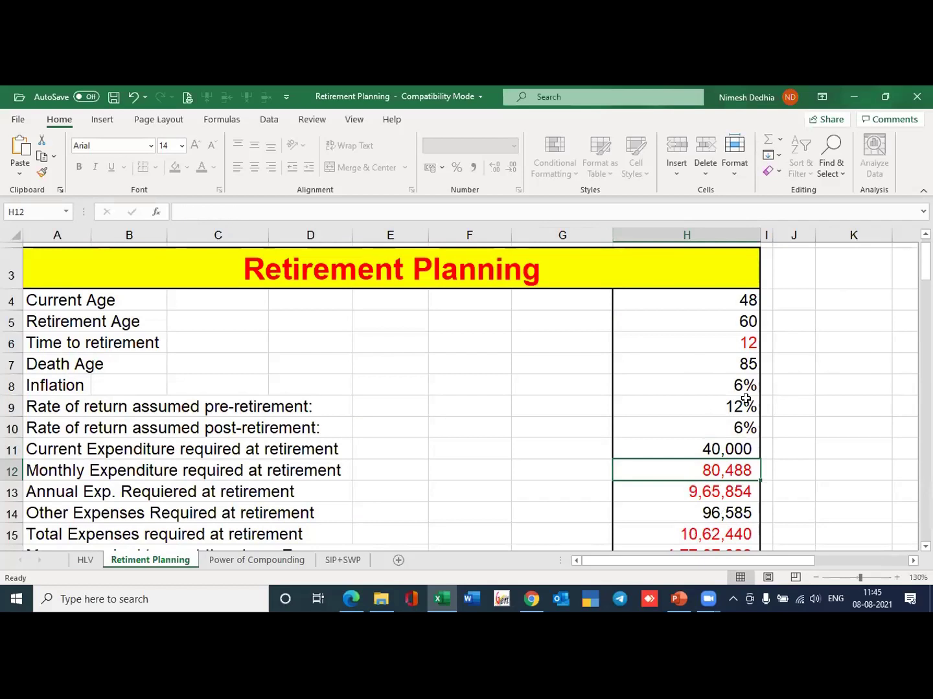
Examine the monthly, annual, other and total retirement expenses, the money required to meet them, and the post-retirement return rate.
key(Up)
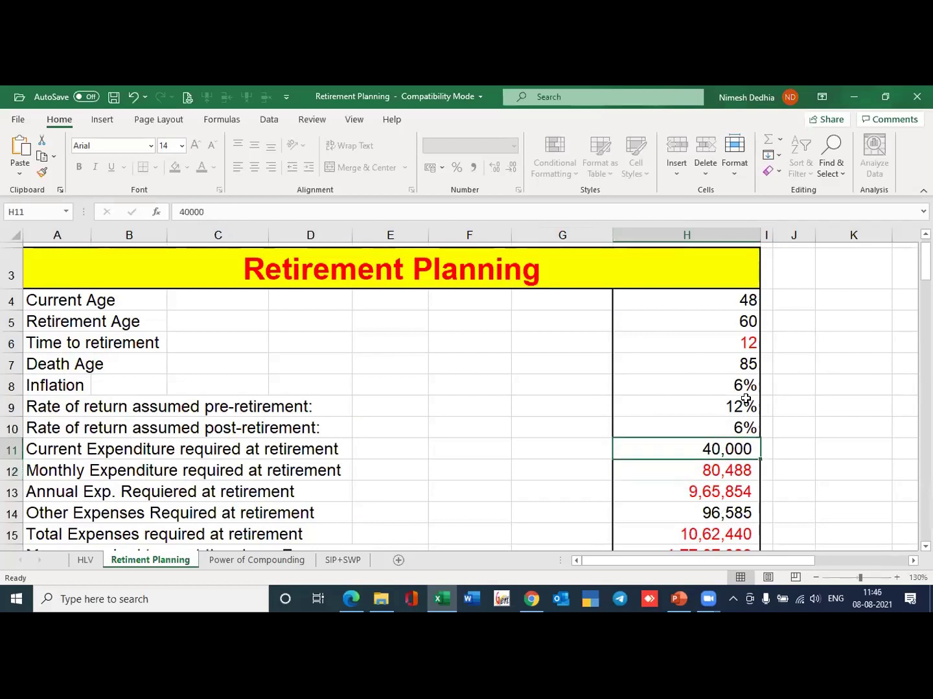
key(Down)
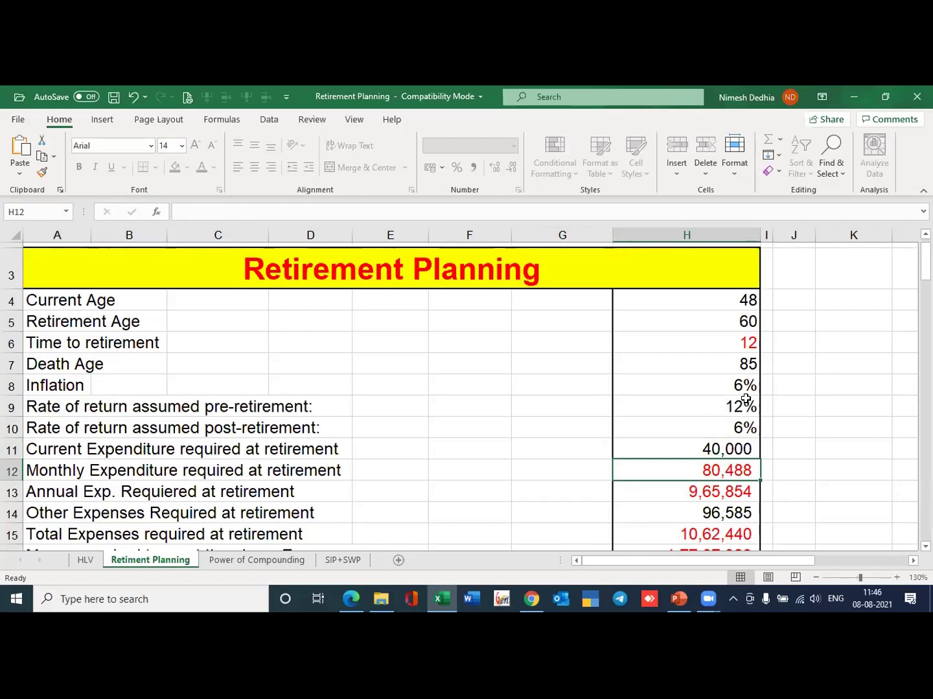
scroll(801, 435, down, 2)
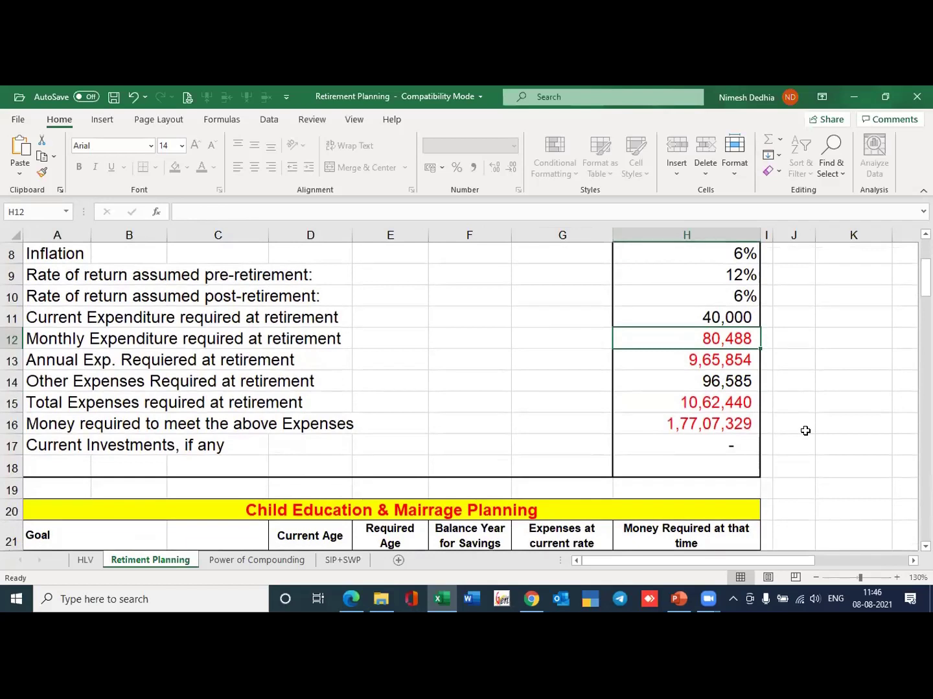
click(691, 362)
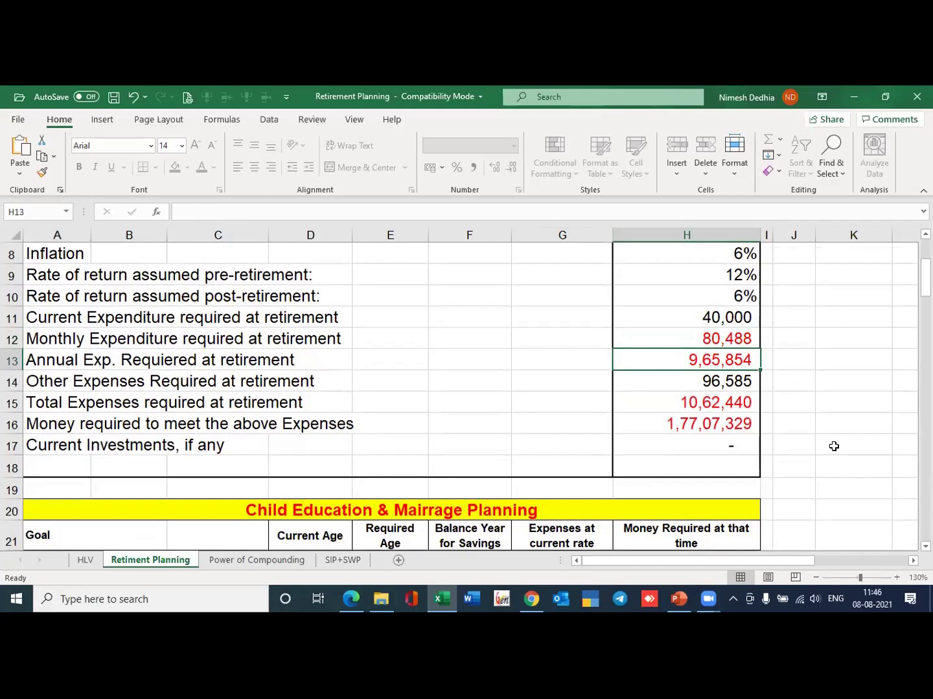
key(Down)
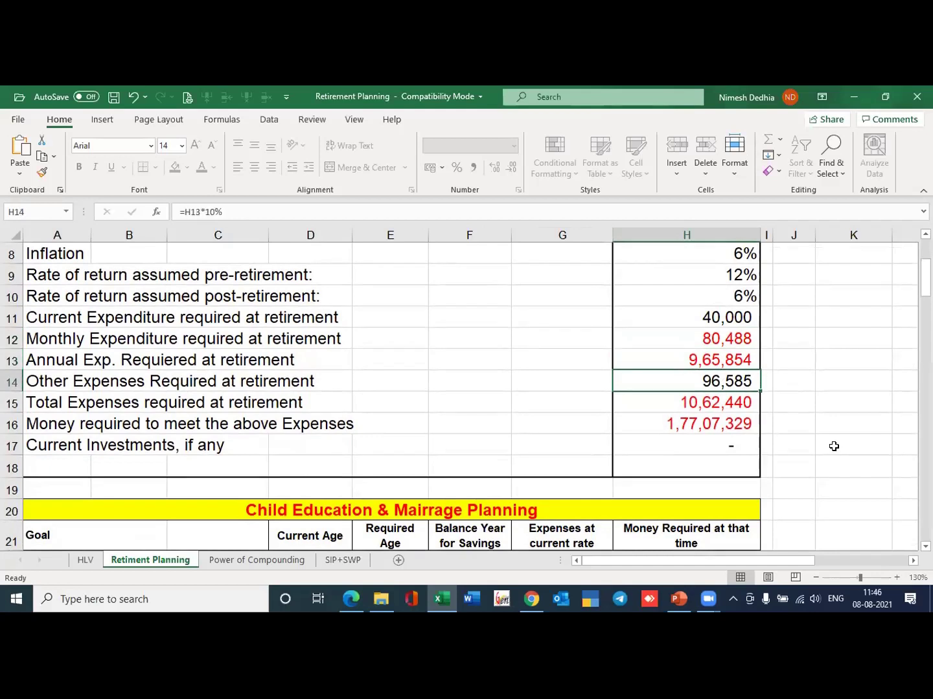
key(Up)
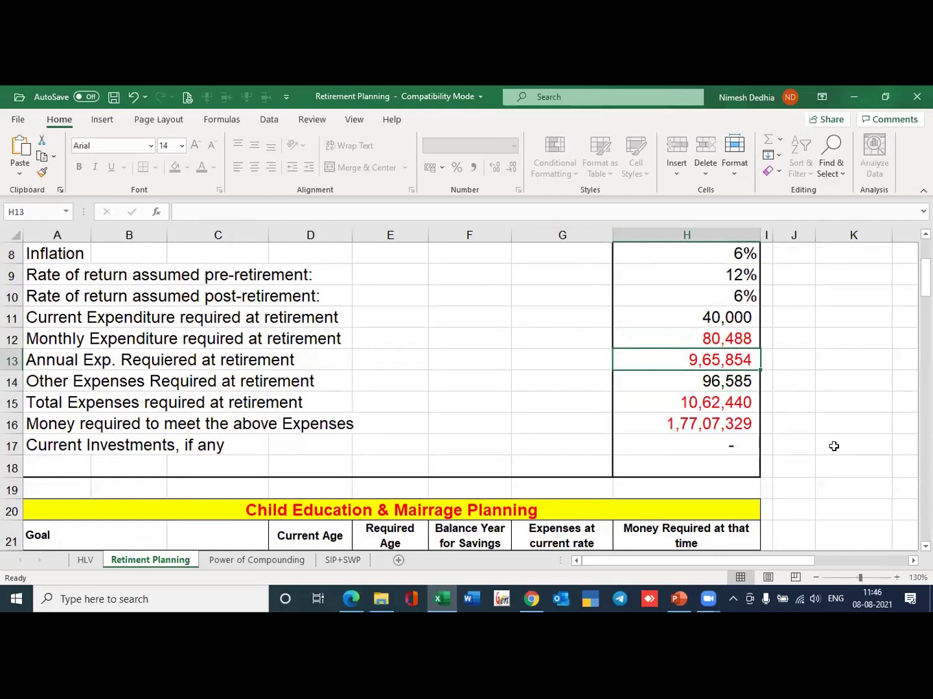
key(Down)
key(Down)
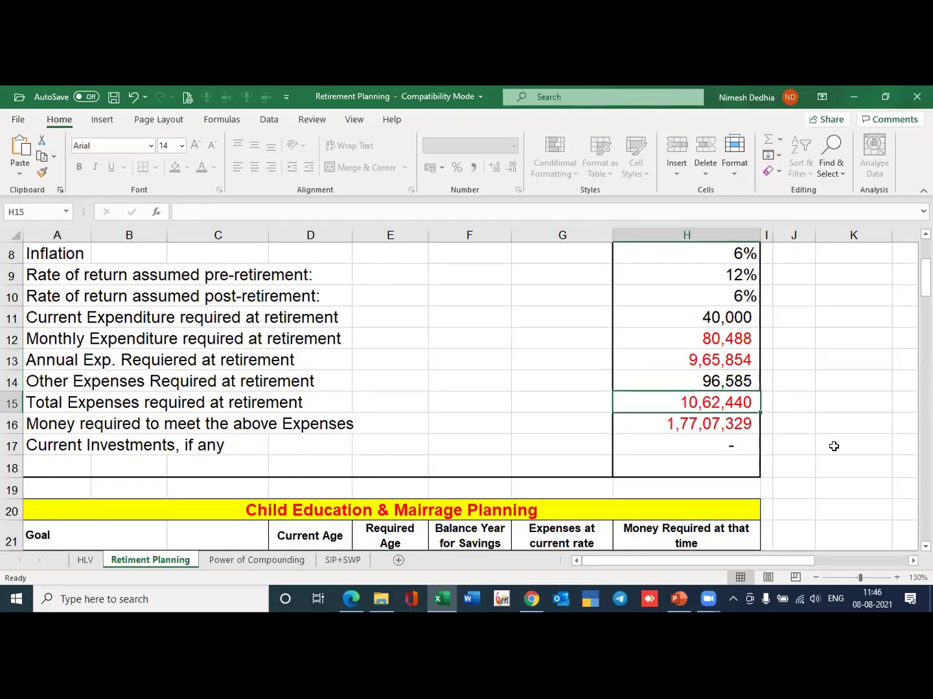
key(Down)
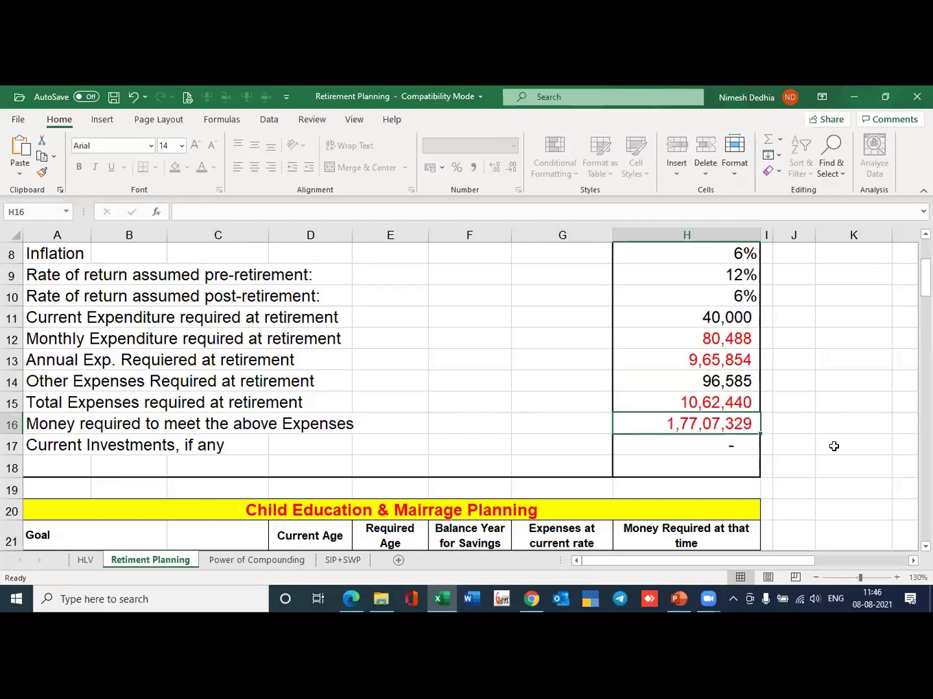
key(Up)
key(Down)
click(702, 300)
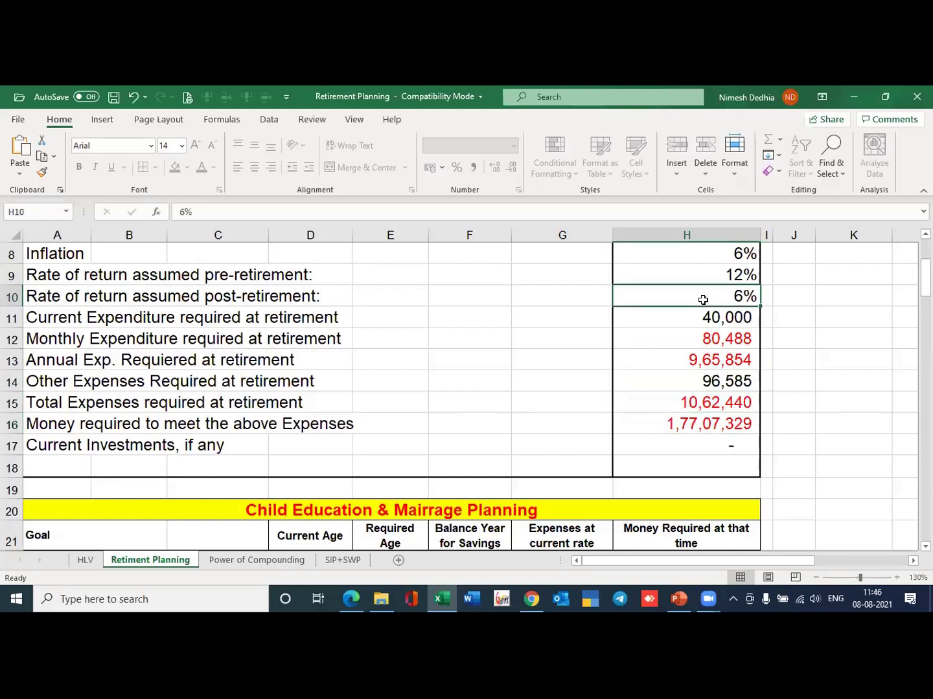
click(691, 428)
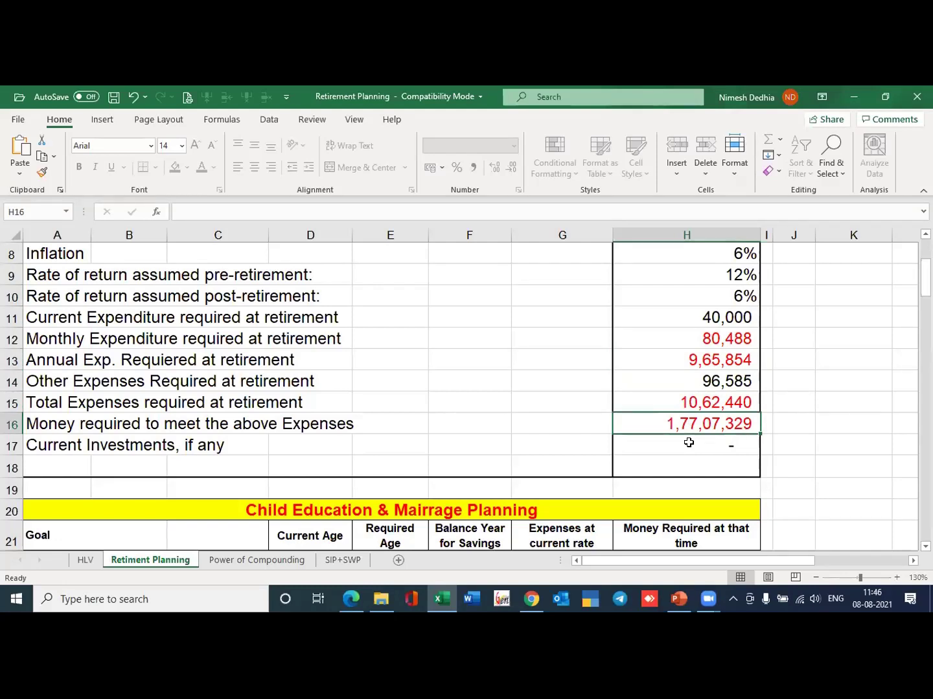
Set Child 1's current age to 15 in the first education row of the child education and marriage planning table.
scroll(619, 395, down, 2)
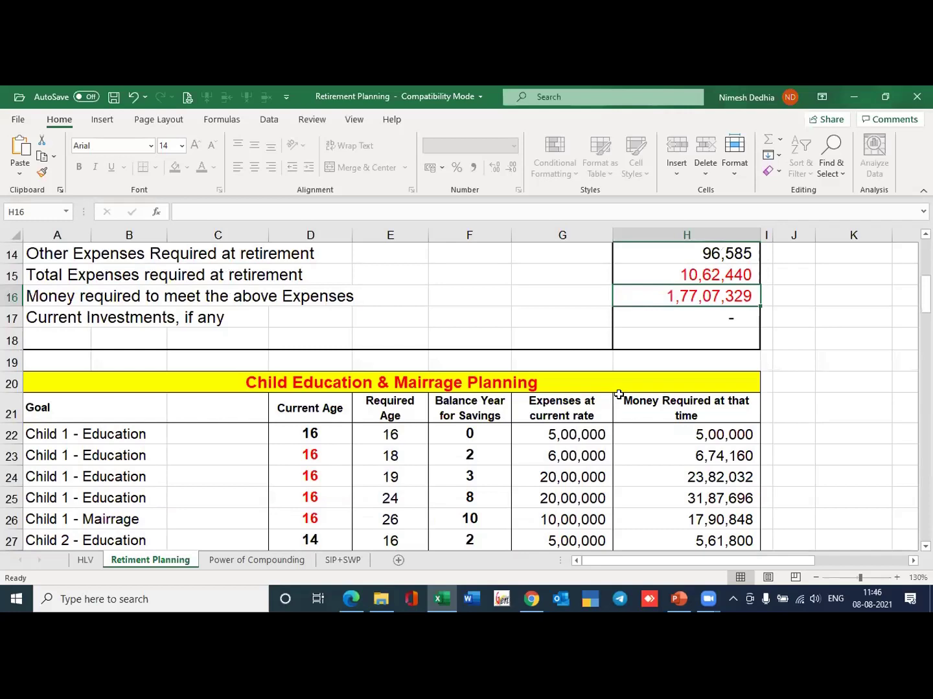
click(311, 434)
scroll(410, 431, down, 1)
scroll(411, 431, down, 2)
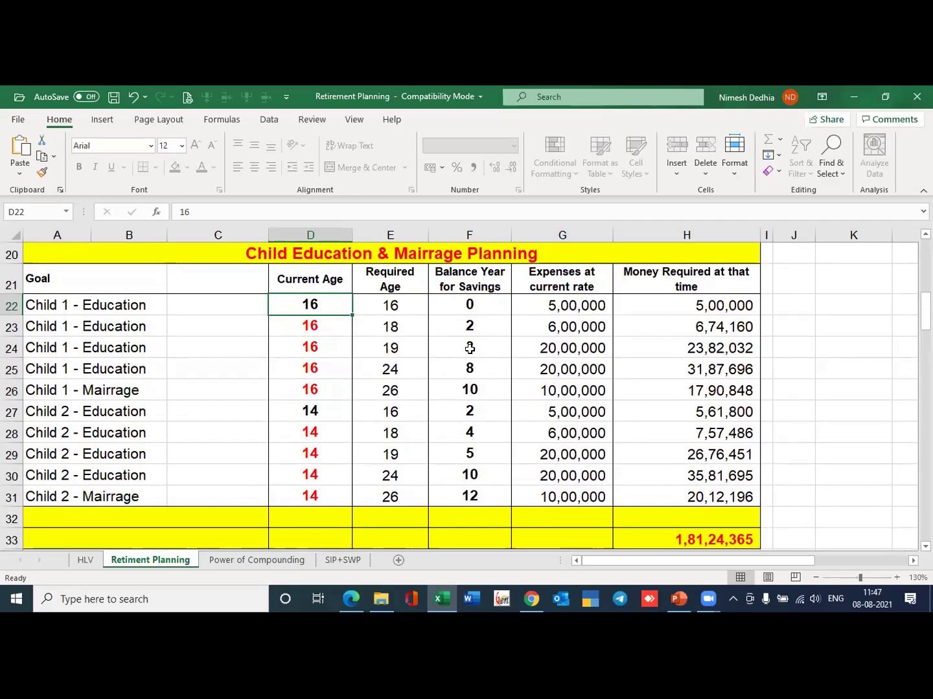
text(15)
key(Return)
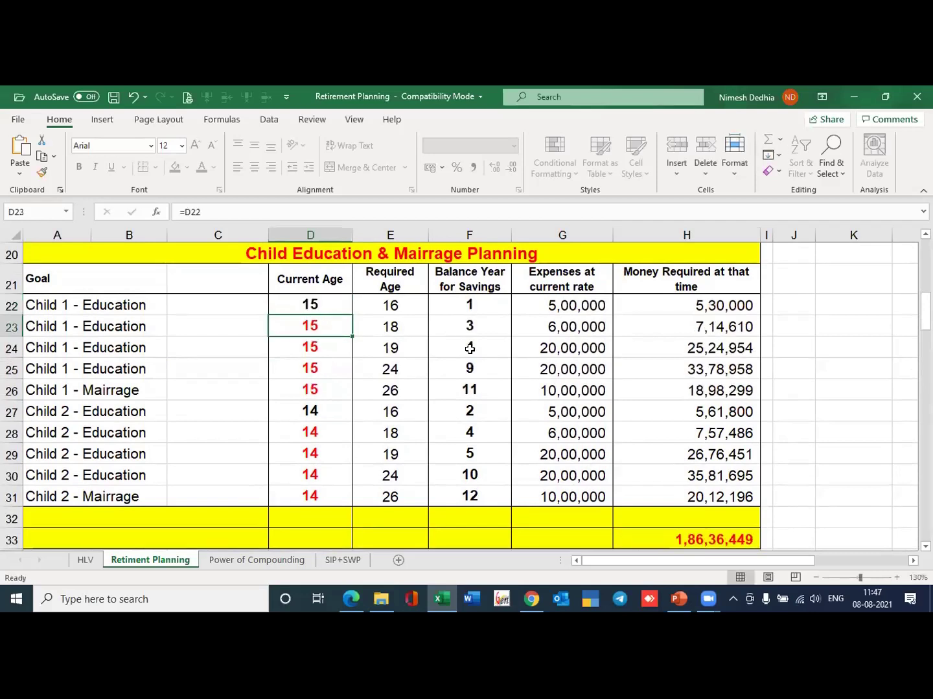
Set Child 2's current age to 7 in that child's first education row.
key(Down)
key(Down)
key(Down)
key(Down)
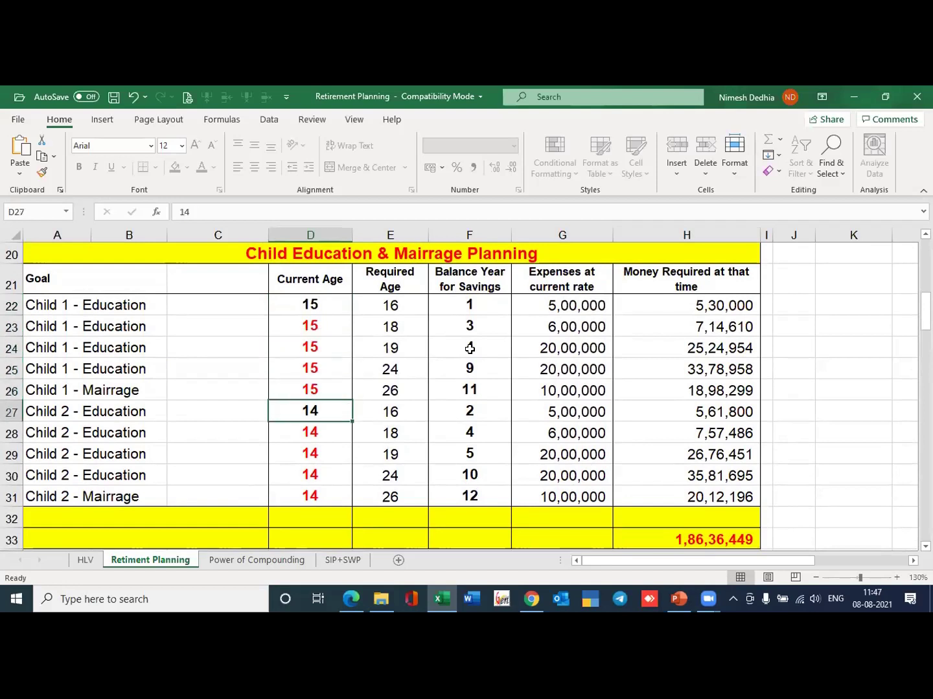
text(7)
key(Return)
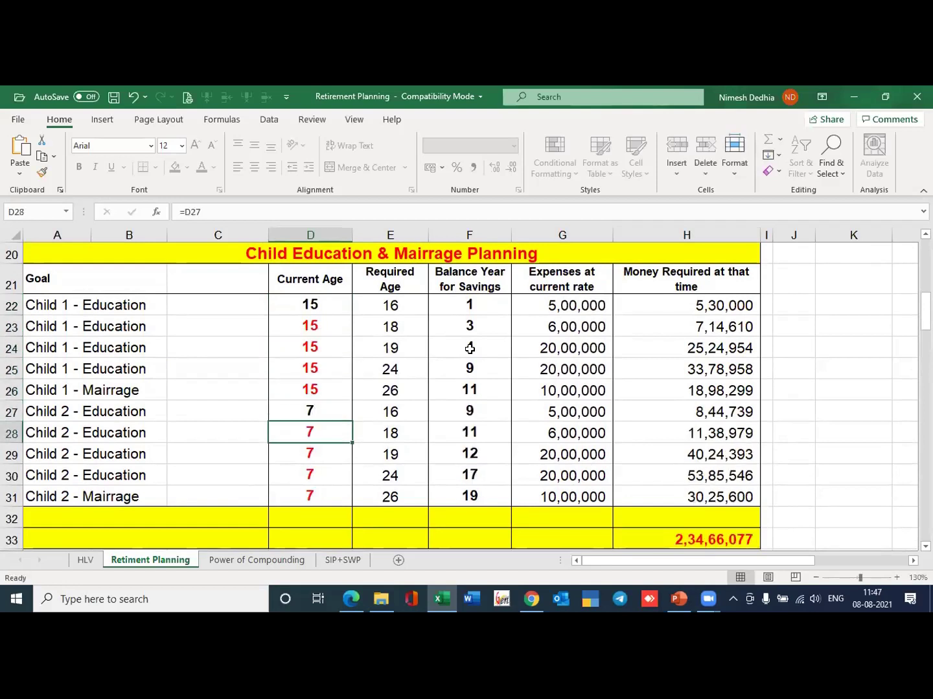
Examine the required age and the balance years for savings for Child 1's education and marriage goals.
key(Up)
key(Up)
key(Up)
key(Up)
key(Up)
key(Up)
key(Right)
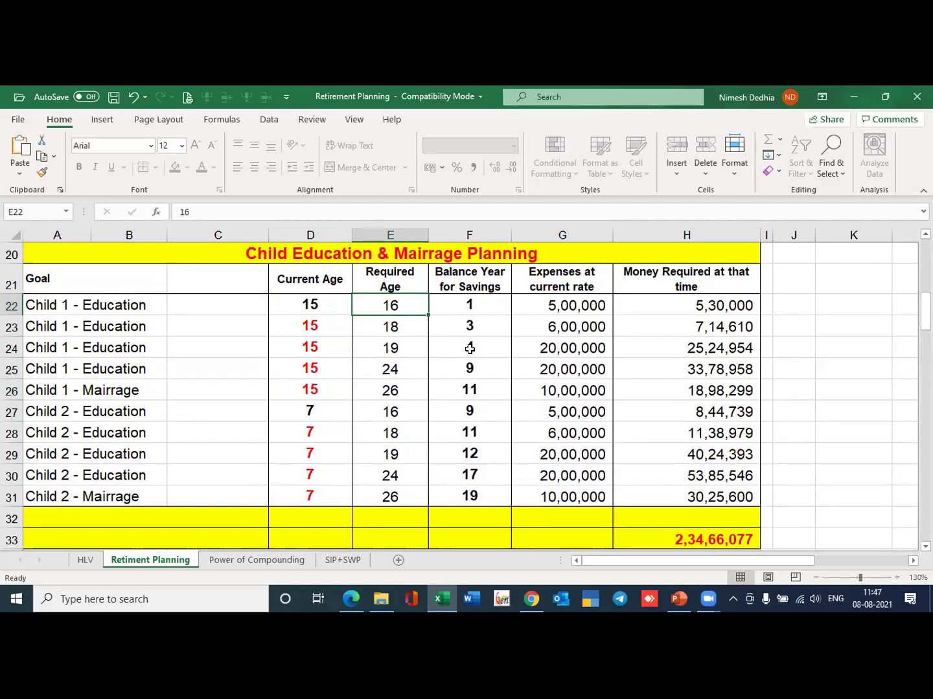
key(Right)
key(Down)
key(Down)
key(Down)
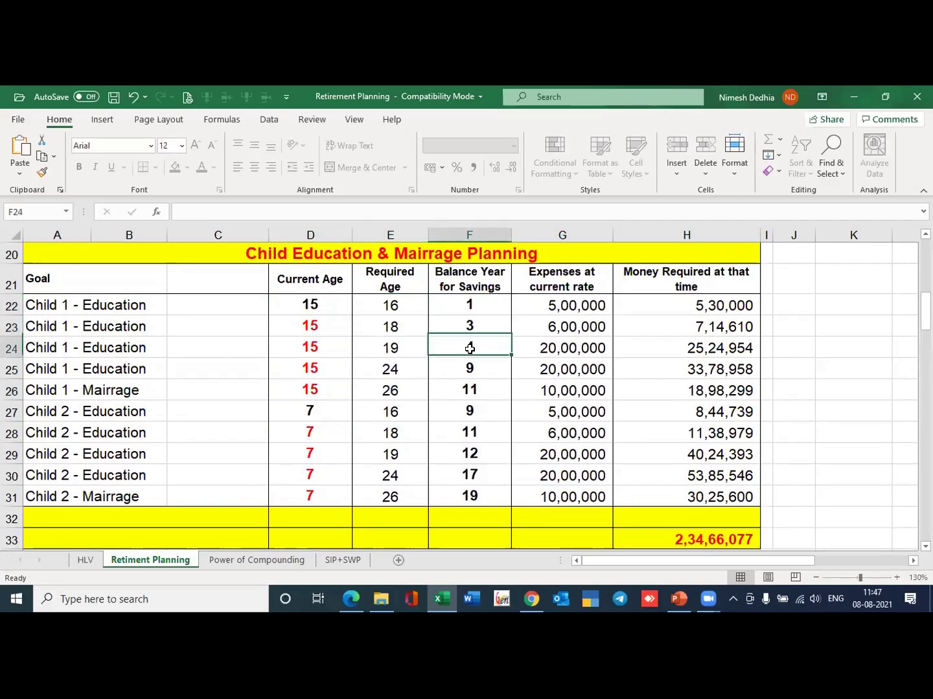
key(Up)
key(Up)
key(Up)
key(Down)
key(Down)
key(Down)
key(Up)
key(Down)
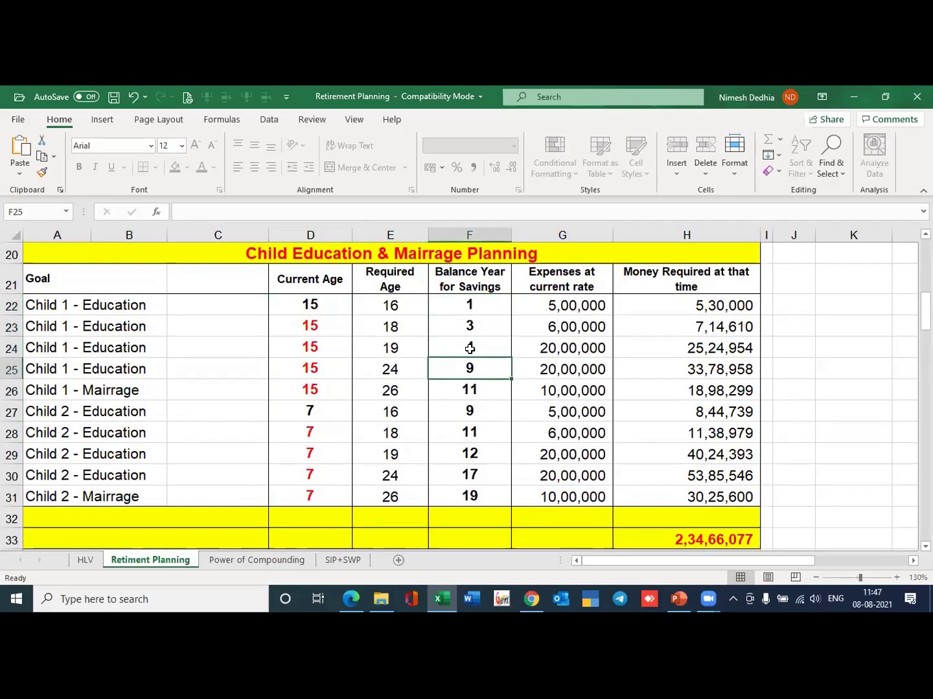
key(Up)
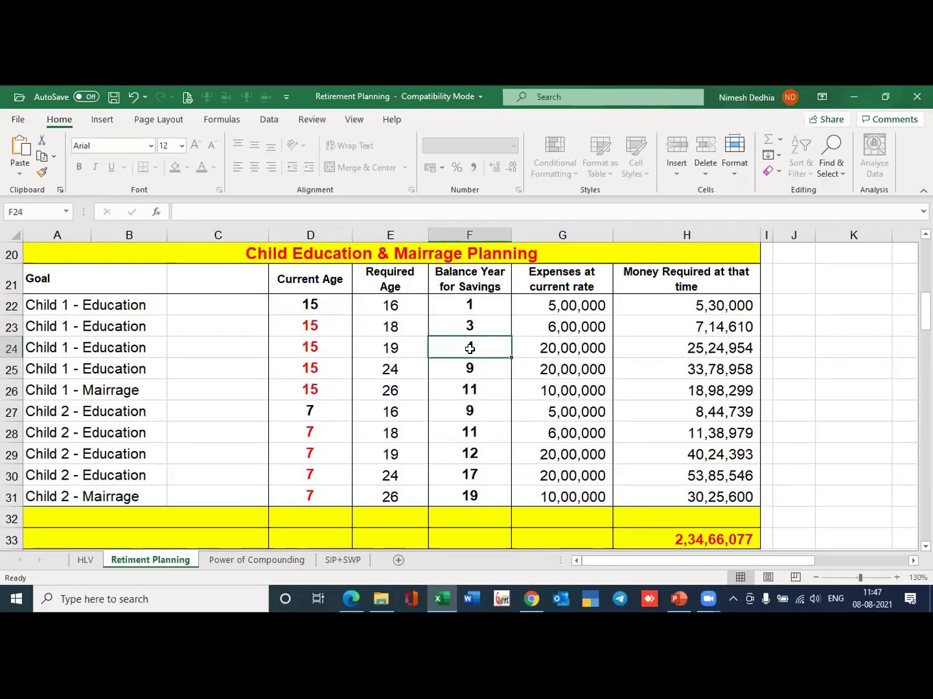
key(Down)
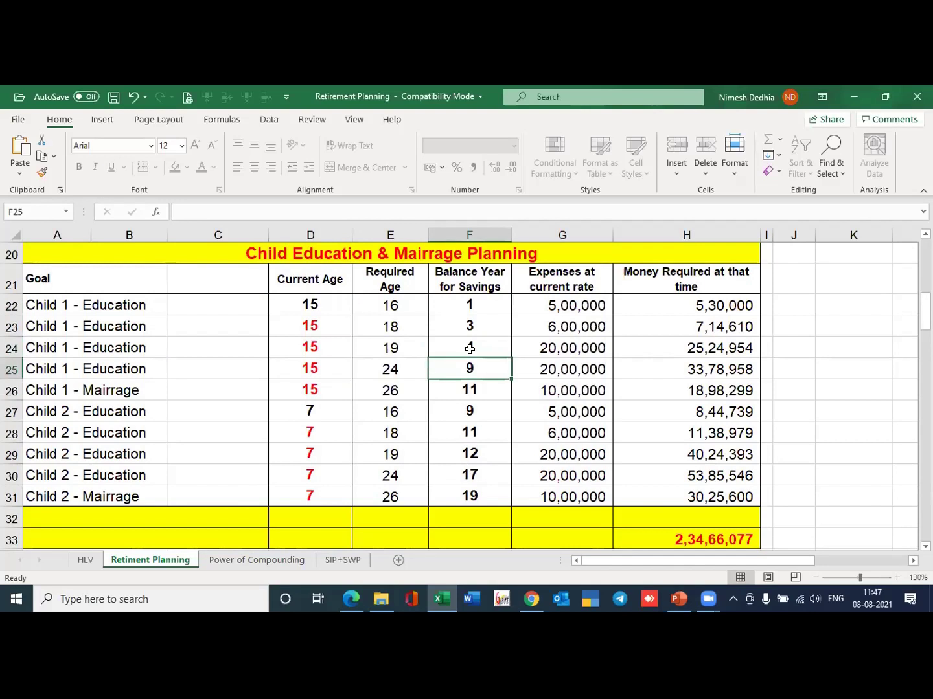
key(Down)
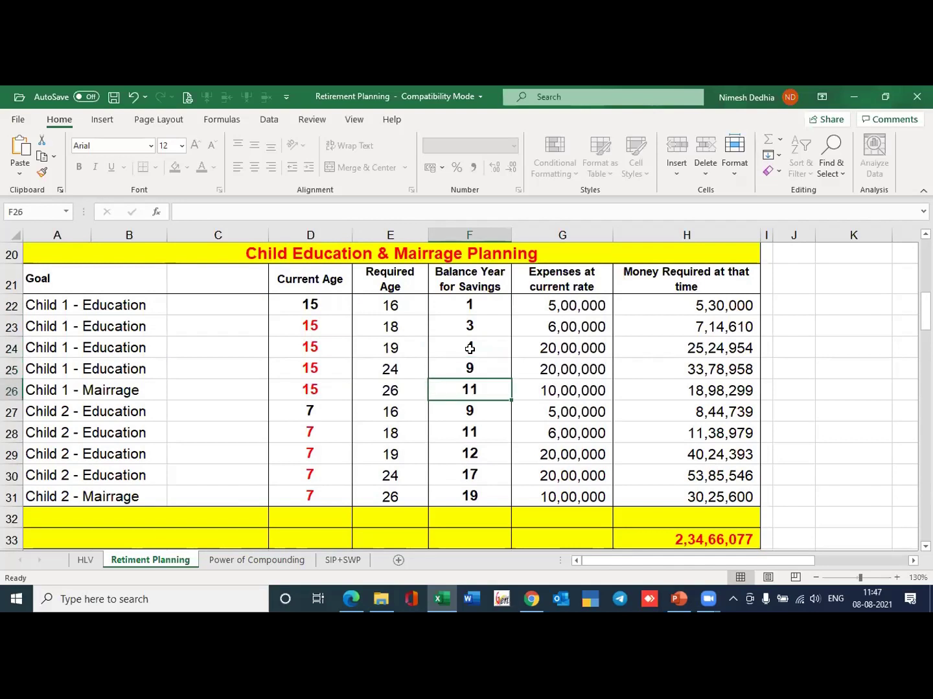
Examine the balance years for savings of Child 2's goals and return to Child 1's first education row.
key(Down)
key(Down)
key(Down)
key(Down)
key(Down)
key(Up)
key(Up)
key(Up)
key(Up)
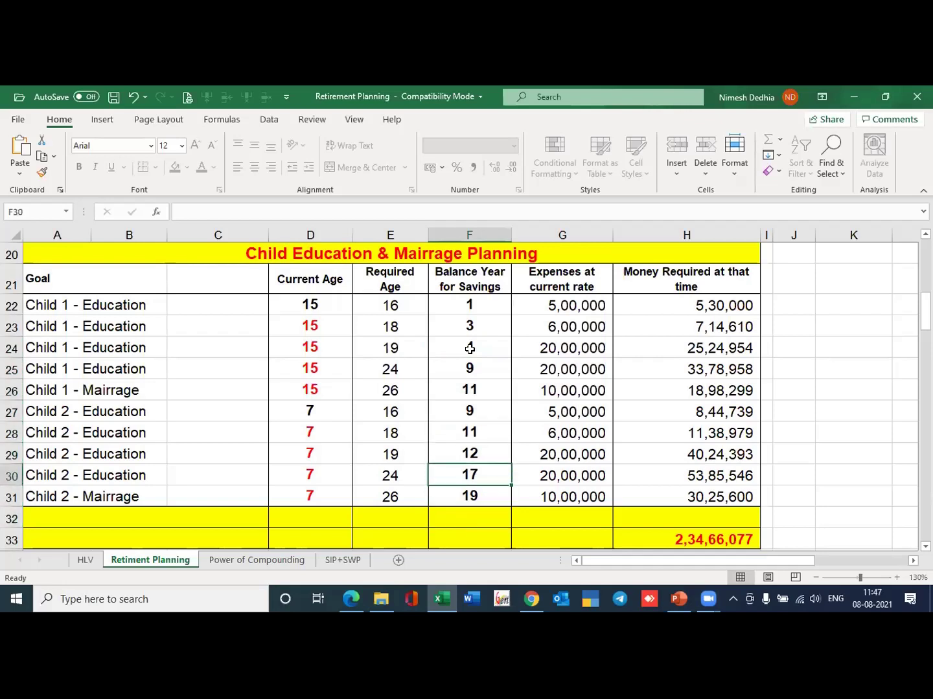
key(Up)
key(Up)
key(Up)
key(Up)
key(Up)
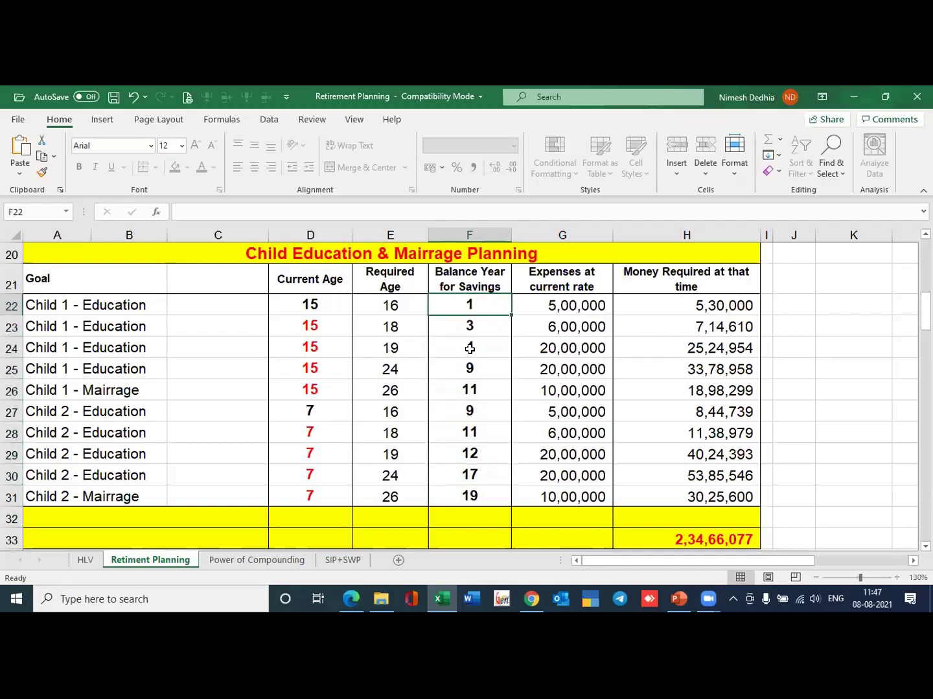
Examine the expenses at current rate for each of Child 1's education and marriage goals.
key(Right)
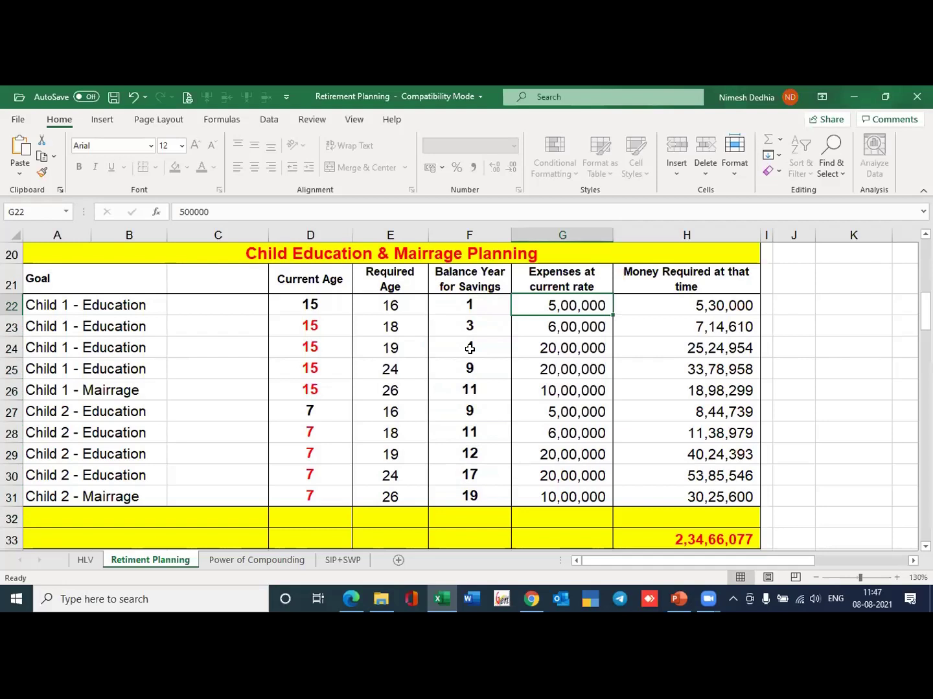
key(Down)
key(Down)
key(Down)
key(Down)
key(Down)
key(Up)
key(Up)
key(Up)
key(Up)
key(Up)
key(Down)
key(Down)
key(Up)
key(Up)
key(Down)
key(Down)
key(Down)
key(Down)
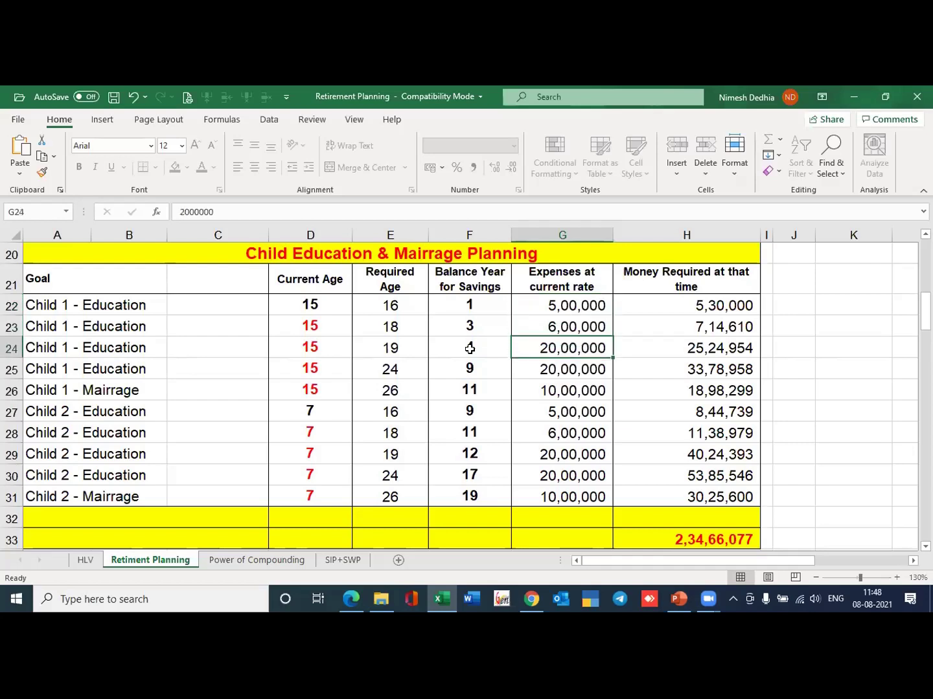
key(Up)
key(Up)
key(Up)
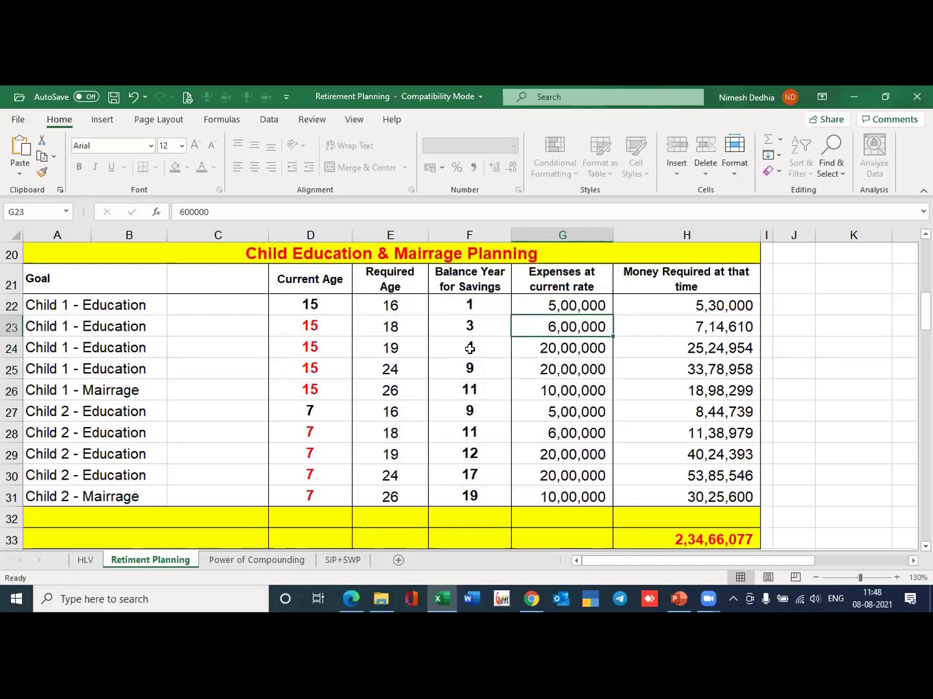
key(Down)
key(Down)
key(Down)
key(Down)
key(Down)
key(Up)
key(Up)
key(Up)
key(Up)
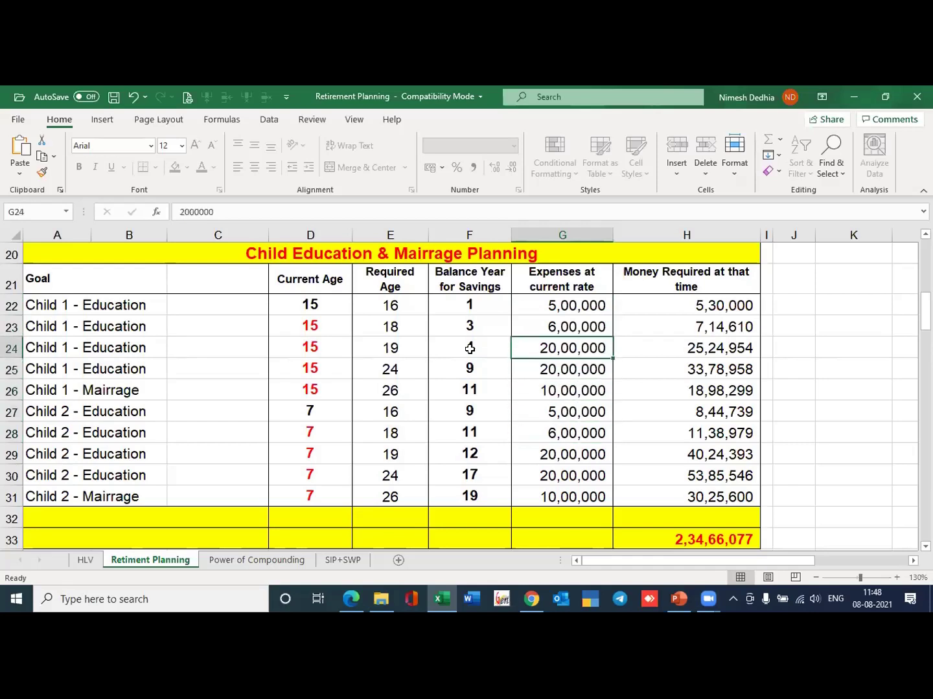
Set the current-rate expense for Child 1's education at age 19 (G24) to 1000000.
key(Down)
text(1000000)
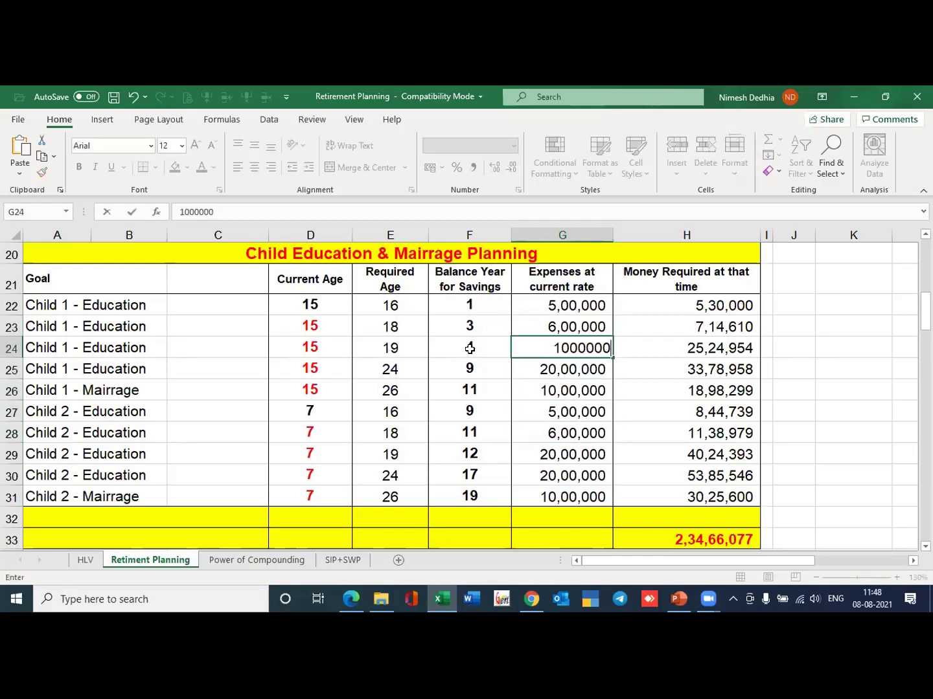
key(BackSpace)
key(Return)
key(Up)
key(F2)
text(0)
key(Return)
Copy the current-rate expense of Child 1's age 19 education goal to the age 24 education goal in G25.
key(Up)
key(ctrl+c)
key(Down)
key(ctrl+v)
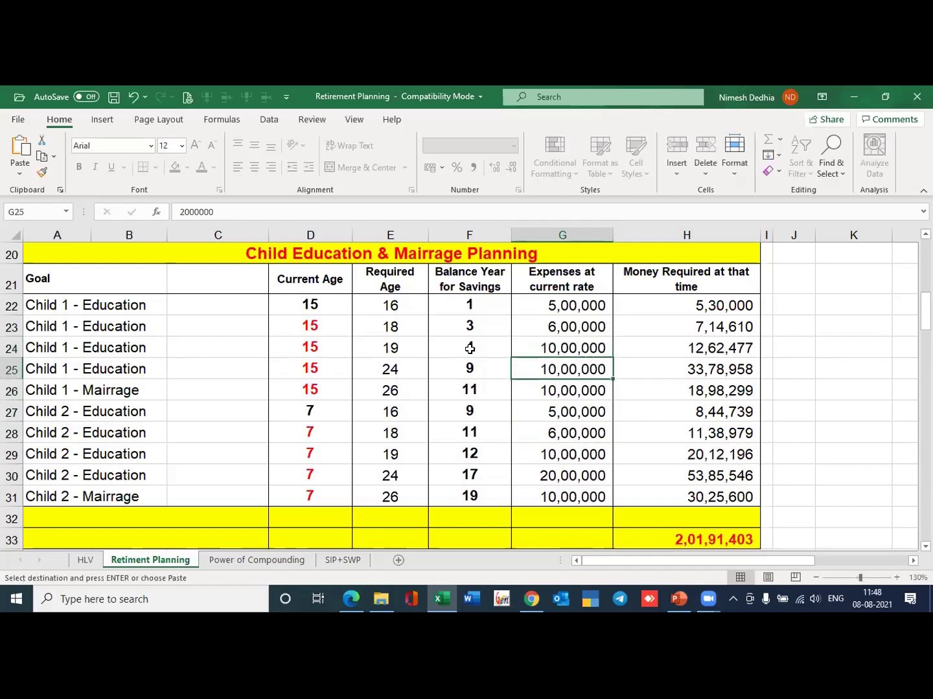
Paste the copied 1000000 current-rate expense into Child 2's age 24 education goal in G30 and end the copying.
key(Down)
key(Down)
key(Down)
key(Down)
key(Up)
key(Up)
key(Up)
key(Up)
key(Down)
key(Escape)
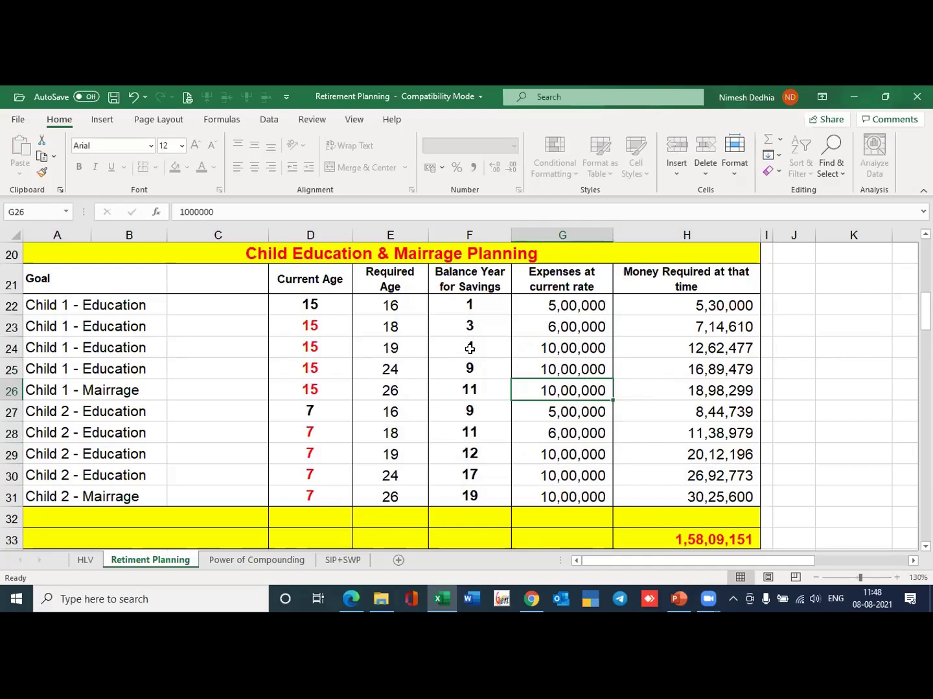
Examine the expenses at current rate for all education and marriage goals of both children.
key(Down)
key(Down)
key(Down)
key(Down)
key(Down)
key(Down)
key(Up)
key(Up)
key(Up)
key(Up)
key(Up)
key(Up)
key(Down)
key(Down)
key(Down)
key(Down)
key(Down)
key(Down)
key(Down)
key(Down)
key(Up)
key(Up)
key(Up)
key(Up)
key(Up)
key(Up)
key(Up)
key(Up)
key(Up)
key(Up)
key(Up)
key(Up)
key(Up)
Examine the money required at that time for each education and marriage goal of both children.
key(Right)
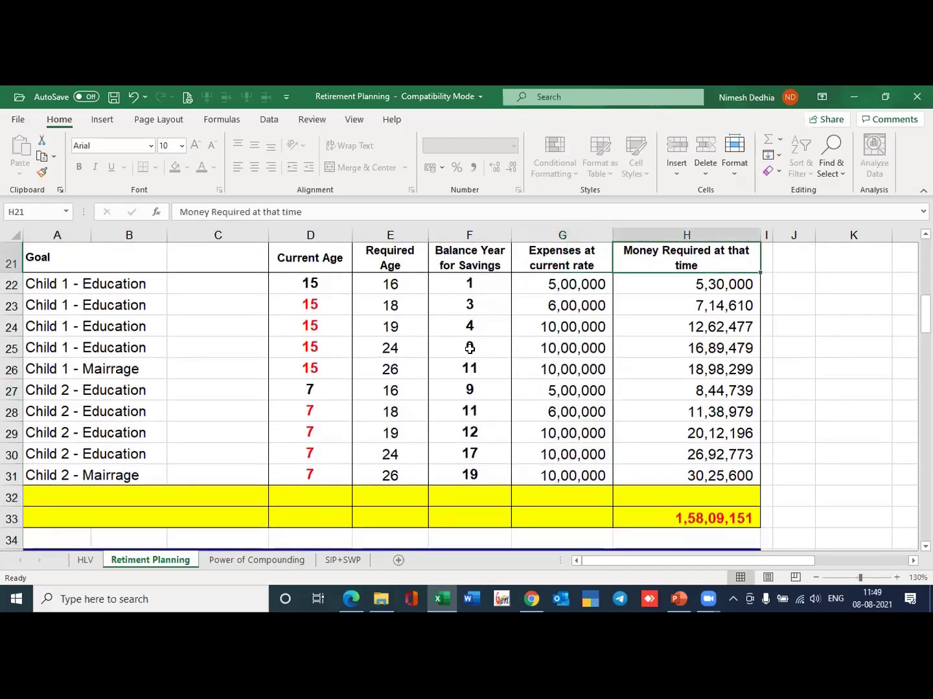
key(Up)
key(Down)
key(Down)
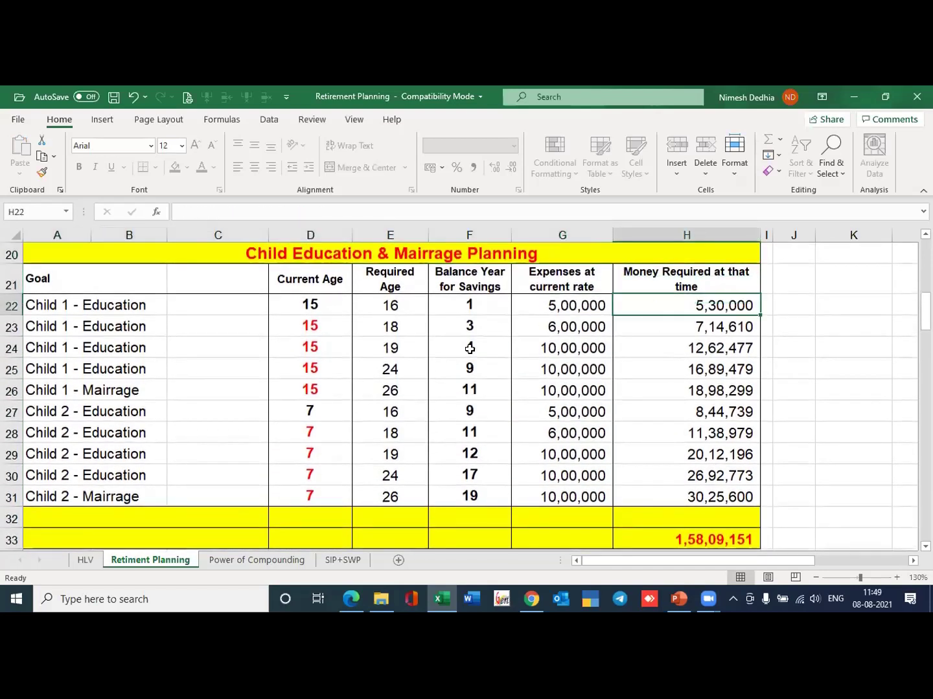
key(Down)
key(Down)
key(Down)
key(Down)
key(Down)
key(Down)
key(Down)
key(Down)
key(Down)
key(Down)
key(Down)
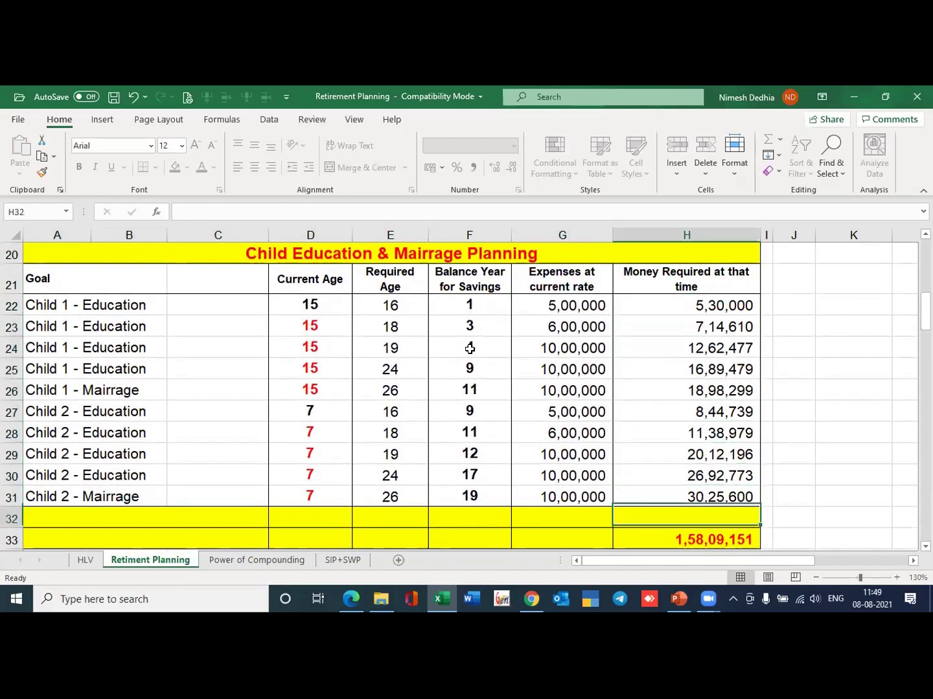
Set the opening fund at age 48 in the cash flow statement (C41) to 1000000.
scroll(339, 365, down, 2)
scroll(338, 364, down, 4)
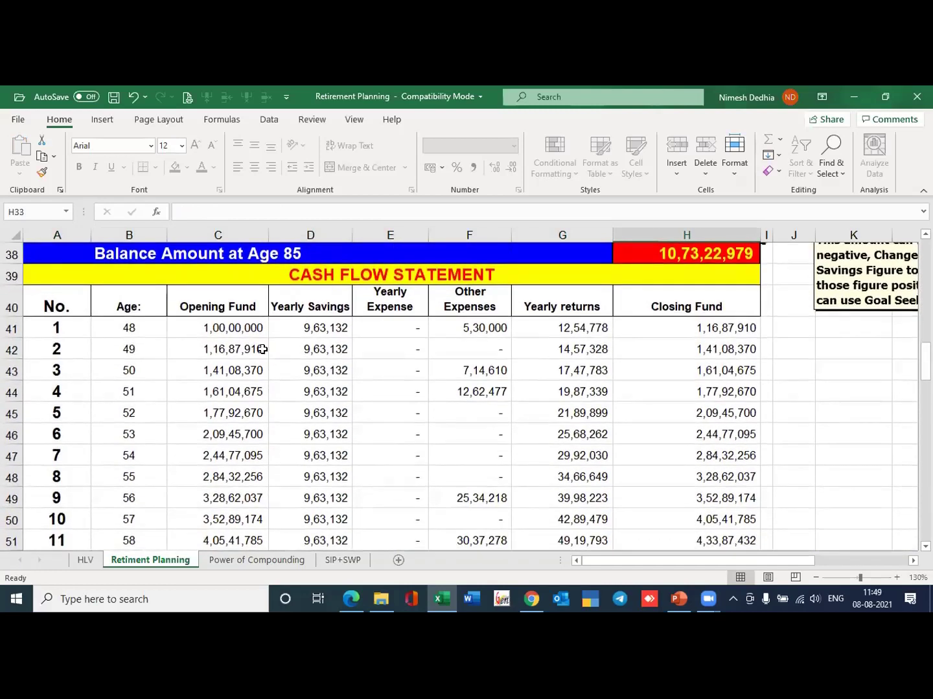
click(223, 333)
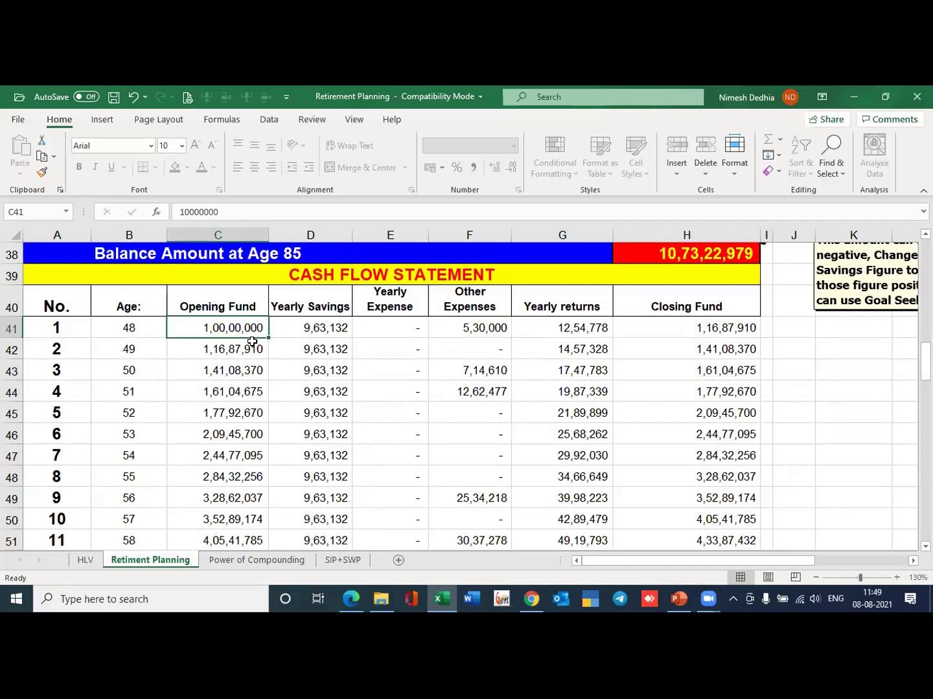
text(1000000)
key(Return)
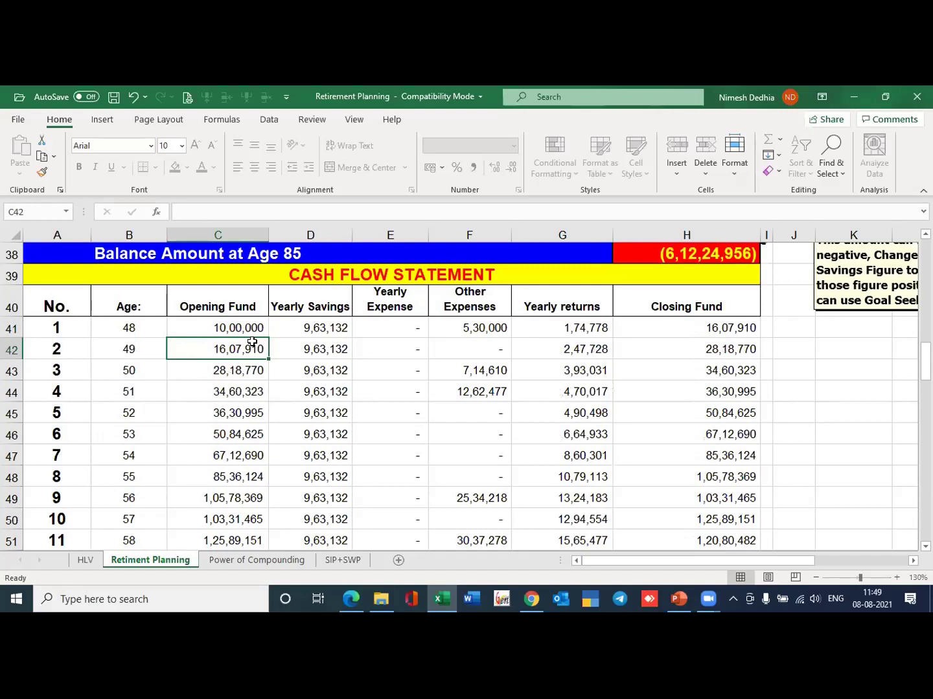
Examine the cash flow statement's opening fund, yearly savings, other expenses and the yearly expenses that start after retirement.
key(Down)
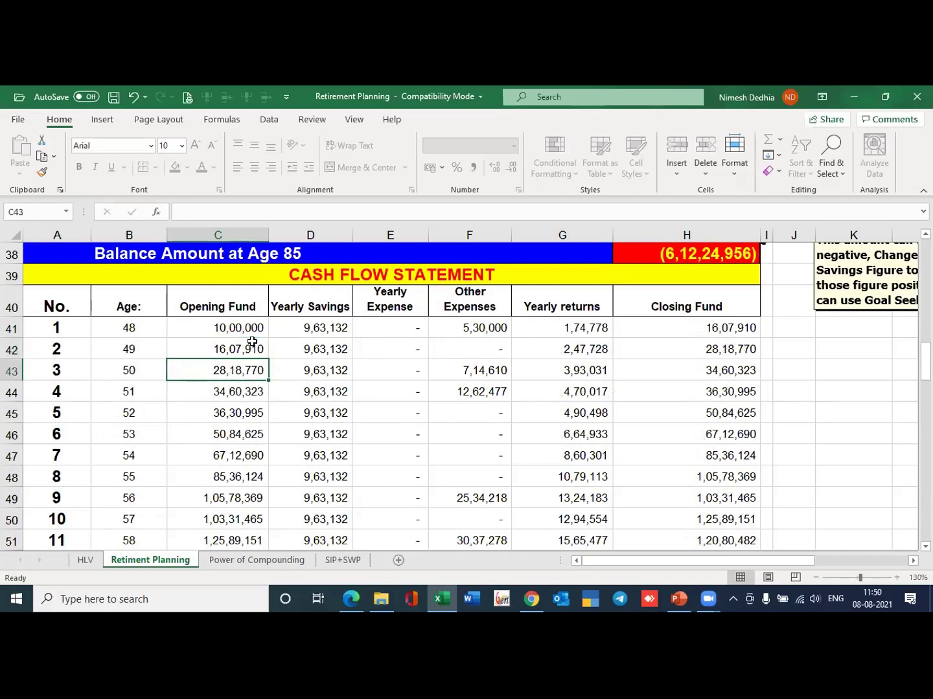
key(Right)
key(Up)
key(Up)
key(Left)
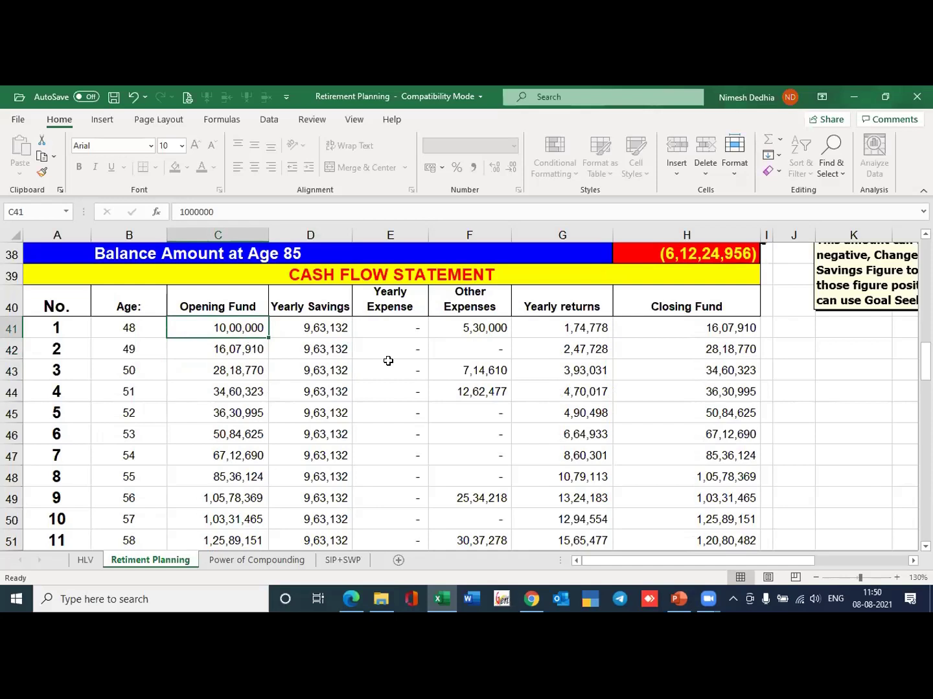
click(482, 323)
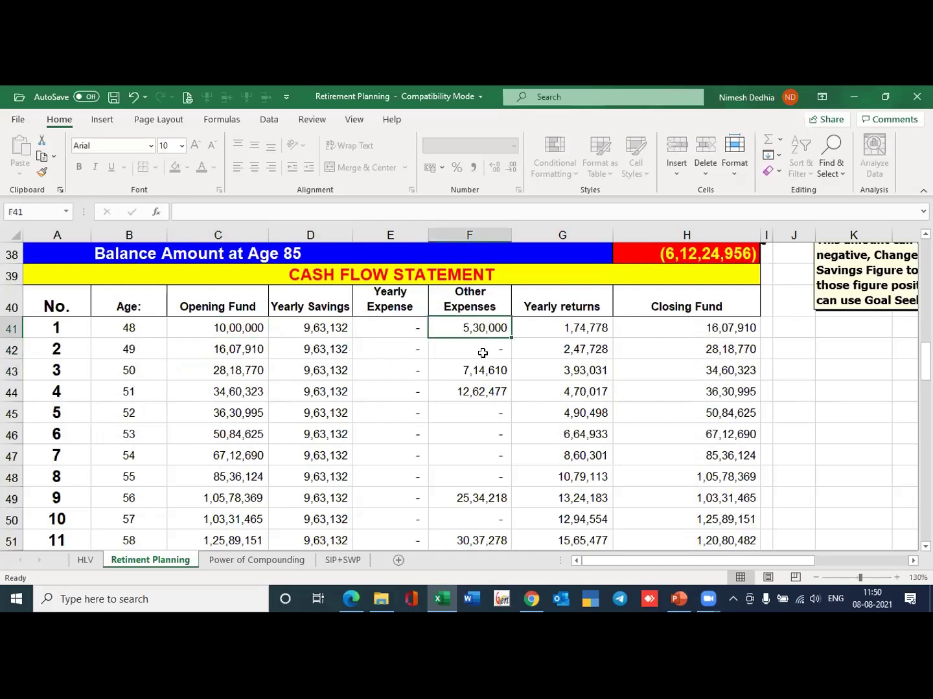
scroll(506, 354, up, 7)
scroll(508, 346, down, 8)
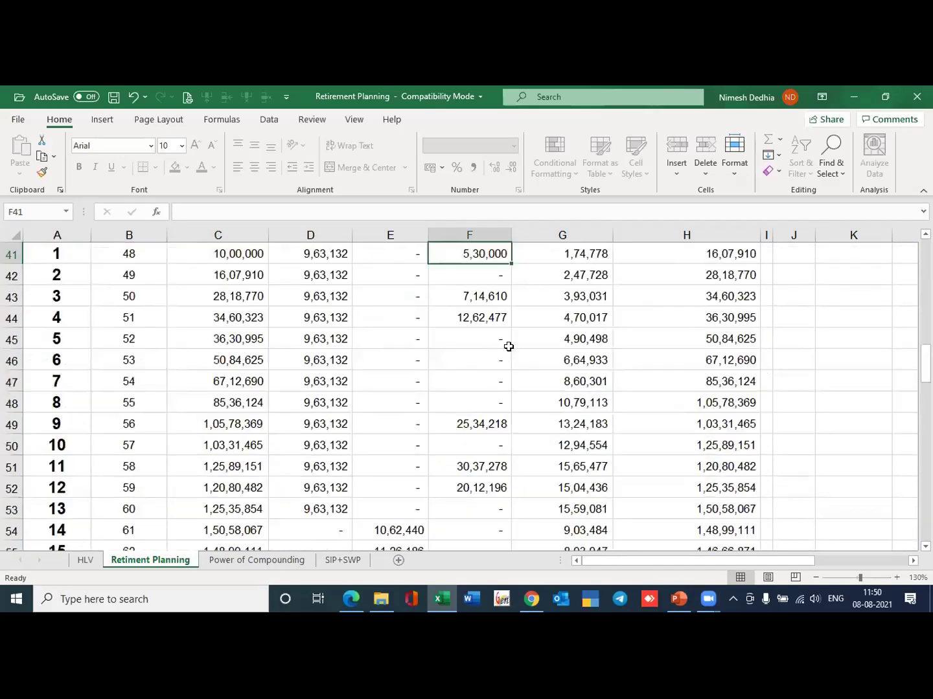
scroll(227, 332, up, 1)
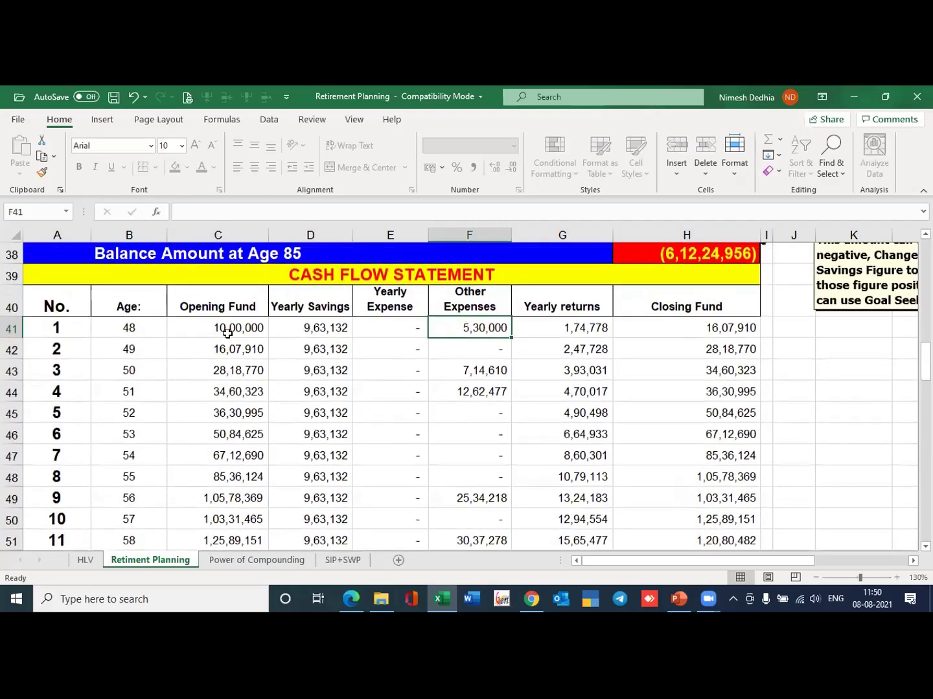
click(469, 366)
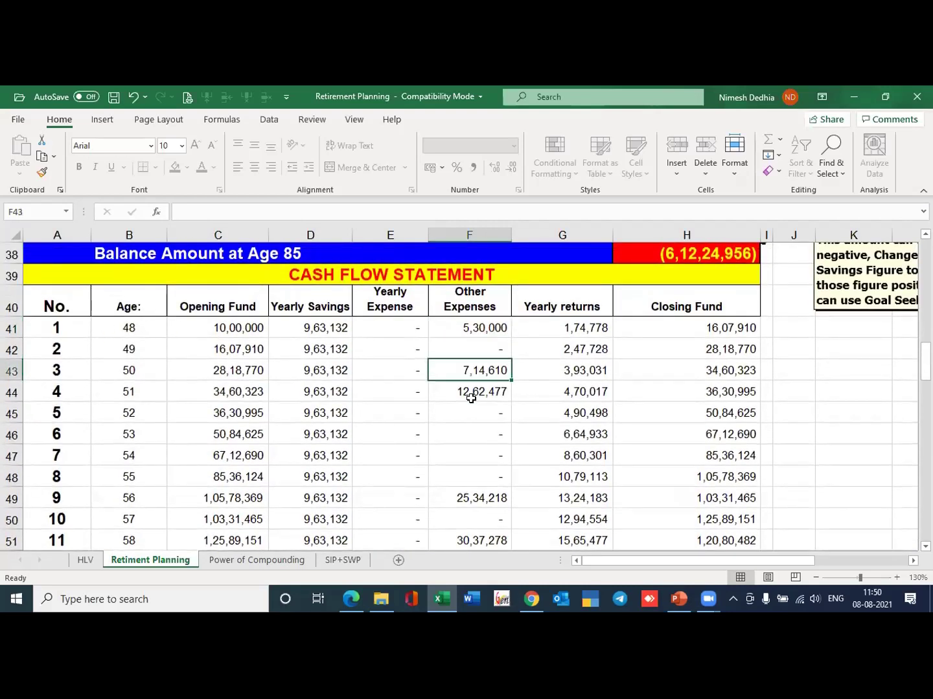
click(319, 330)
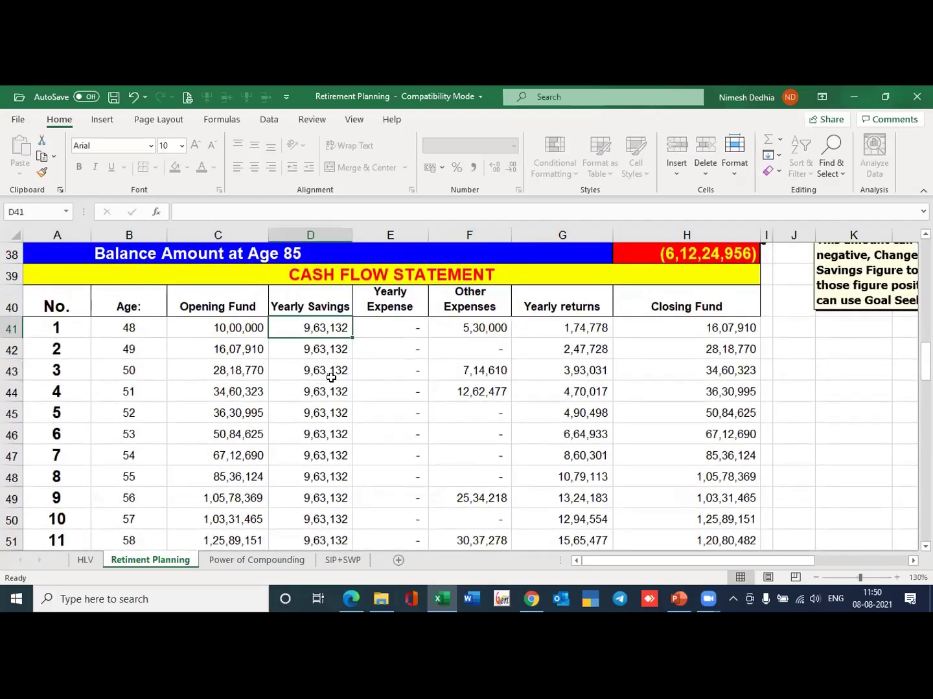
scroll(396, 371, down, 3)
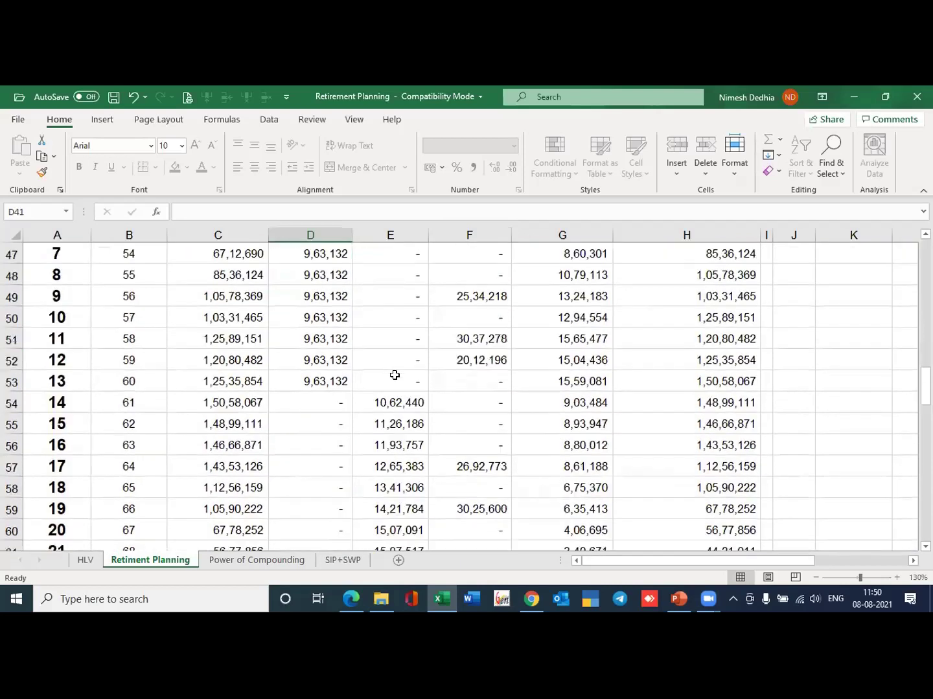
scroll(395, 375, down, 1)
click(393, 339)
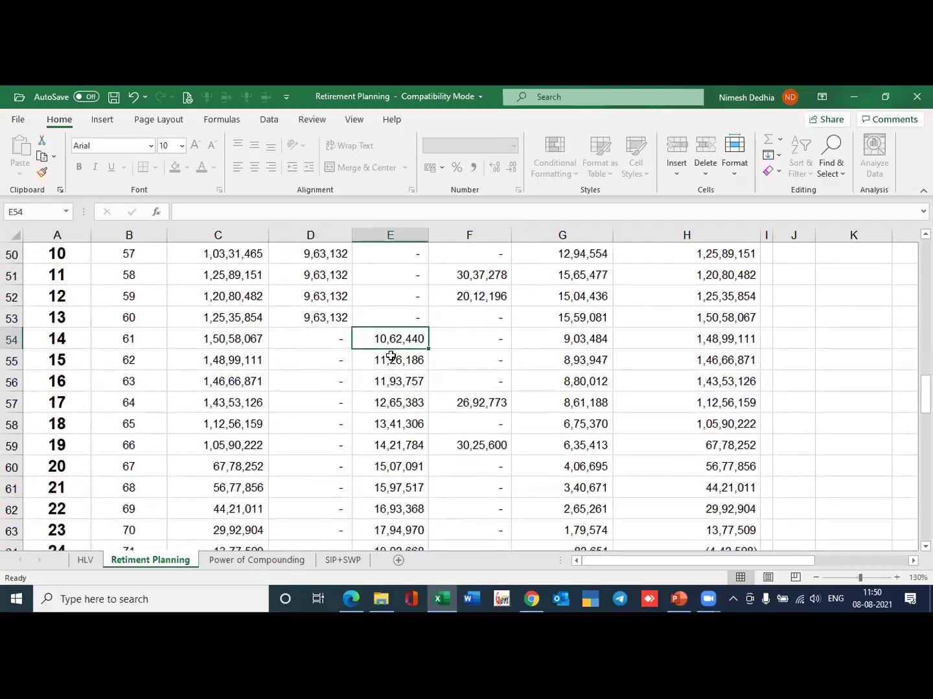
scroll(413, 393, down, 1)
scroll(413, 394, down, 4)
Run the worksheet's goal-seek solution and select the monthly savings required in H37.
scroll(412, 389, up, 12)
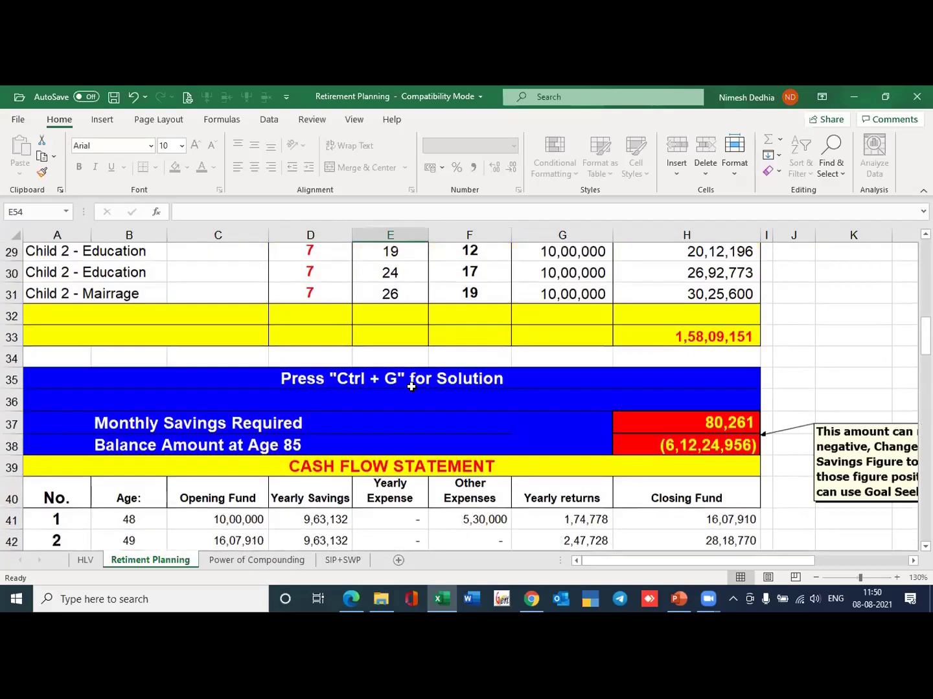
key(ctrl+g)
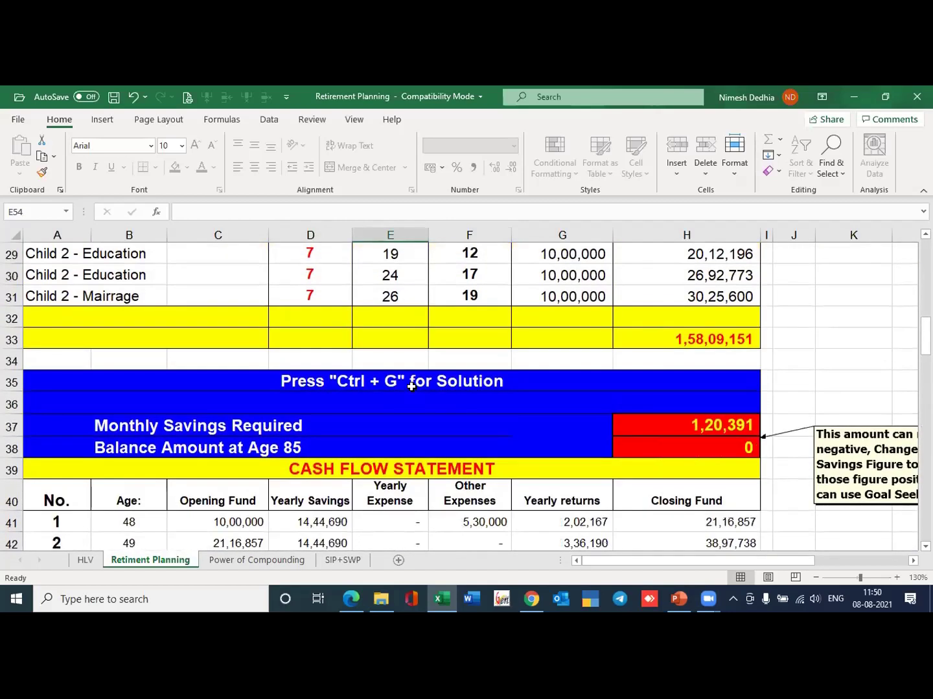
click(706, 429)
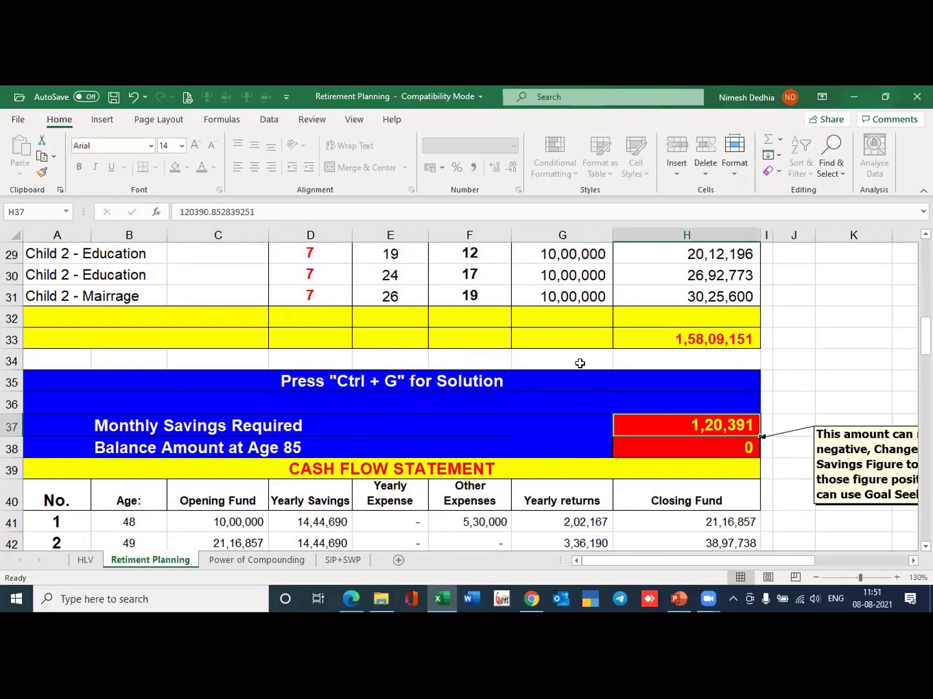
Compare the monthly savings required with the children's goals and the yearly cash flow statement.
scroll(579, 361, up, 3)
scroll(579, 358, up, 2)
scroll(578, 360, down, 6)
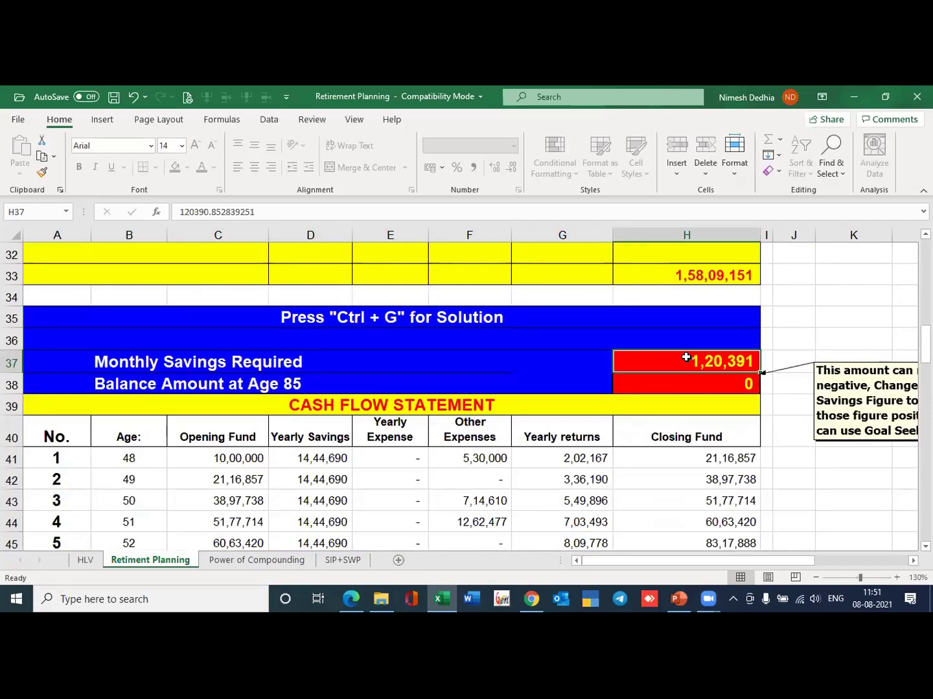
scroll(561, 355, down, 3)
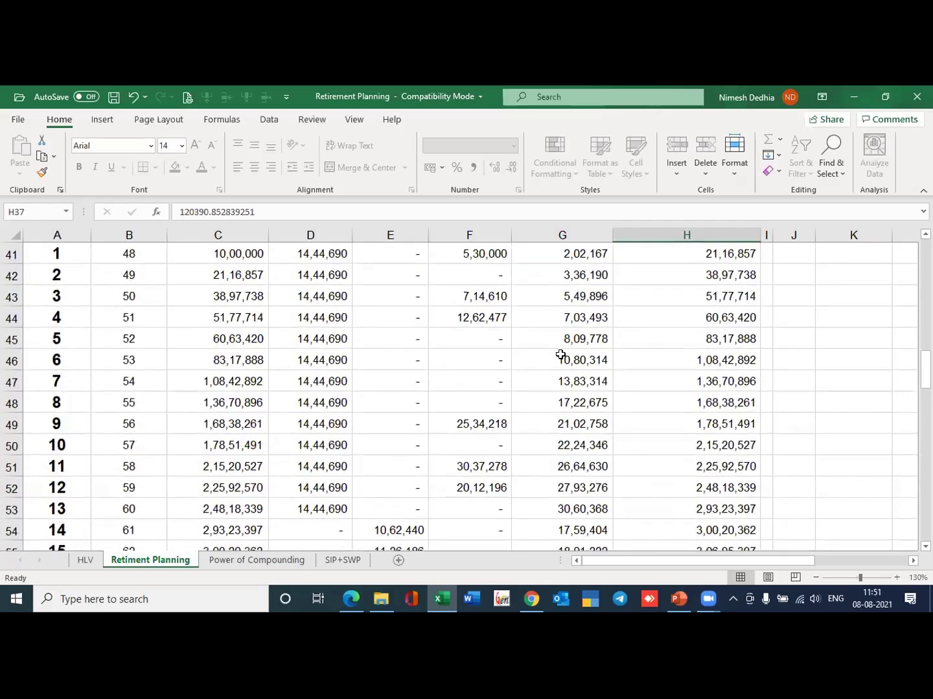
scroll(535, 407, up, 1)
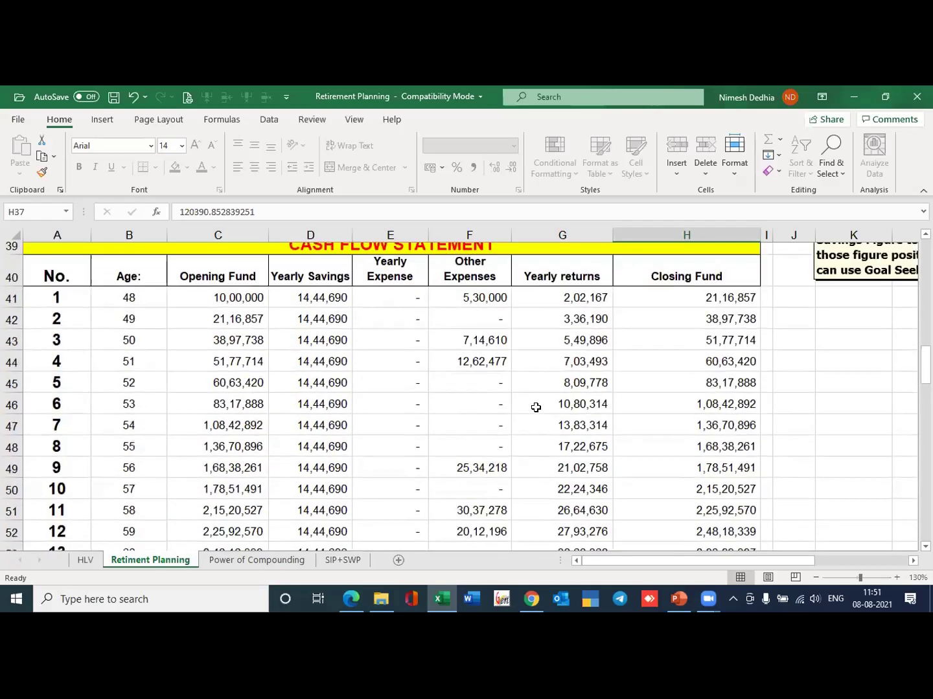
scroll(535, 407, up, 4)
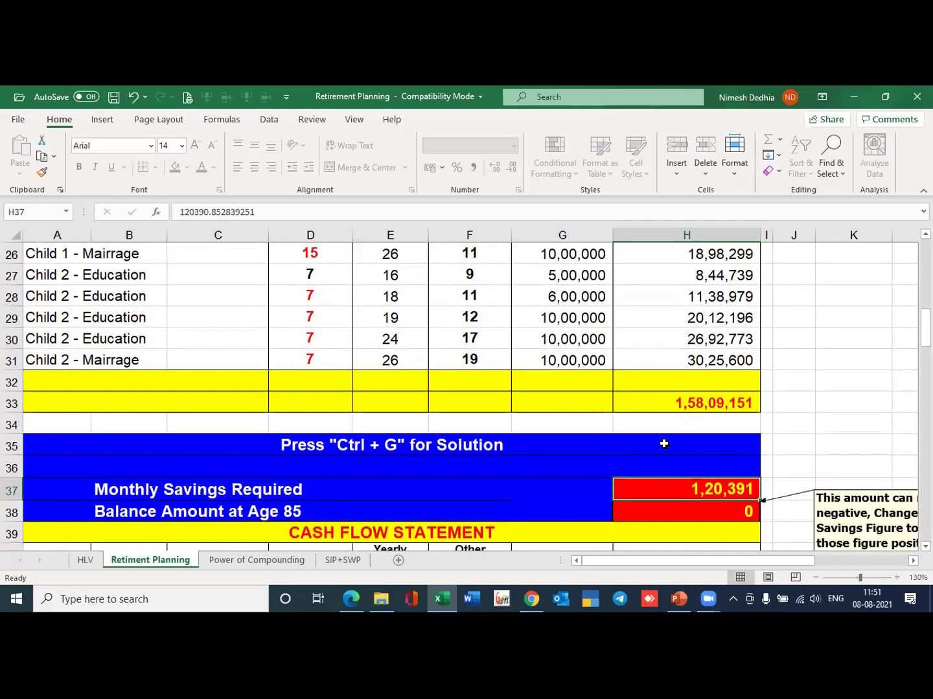
Set the assumed pre-retirement rate of return (H9) to 15% and rerun the goal-seek solution for the monthly savings required.
scroll(664, 444, up, 5)
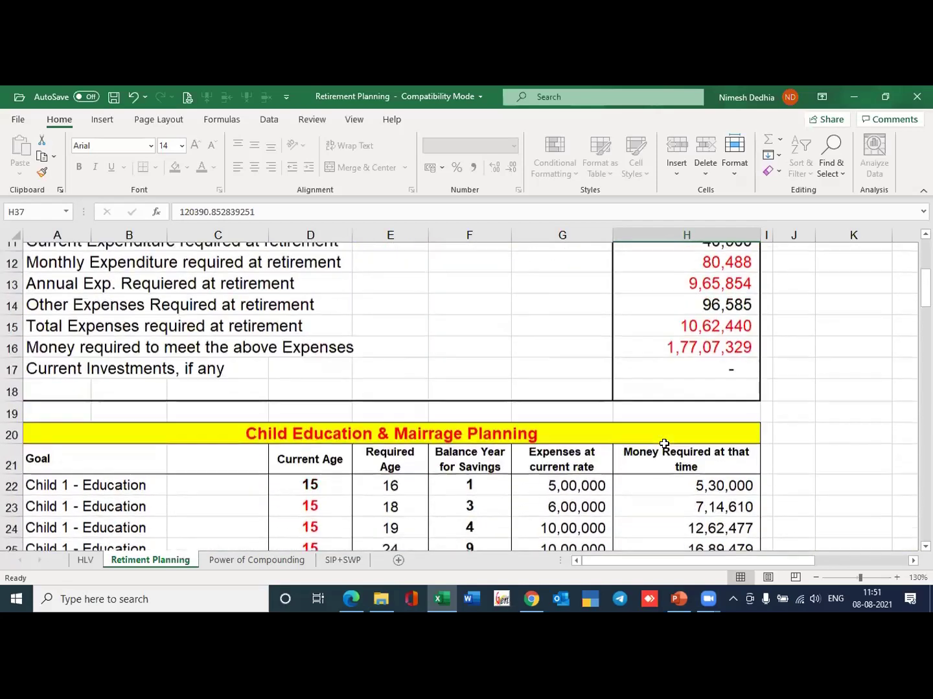
scroll(663, 444, up, 2)
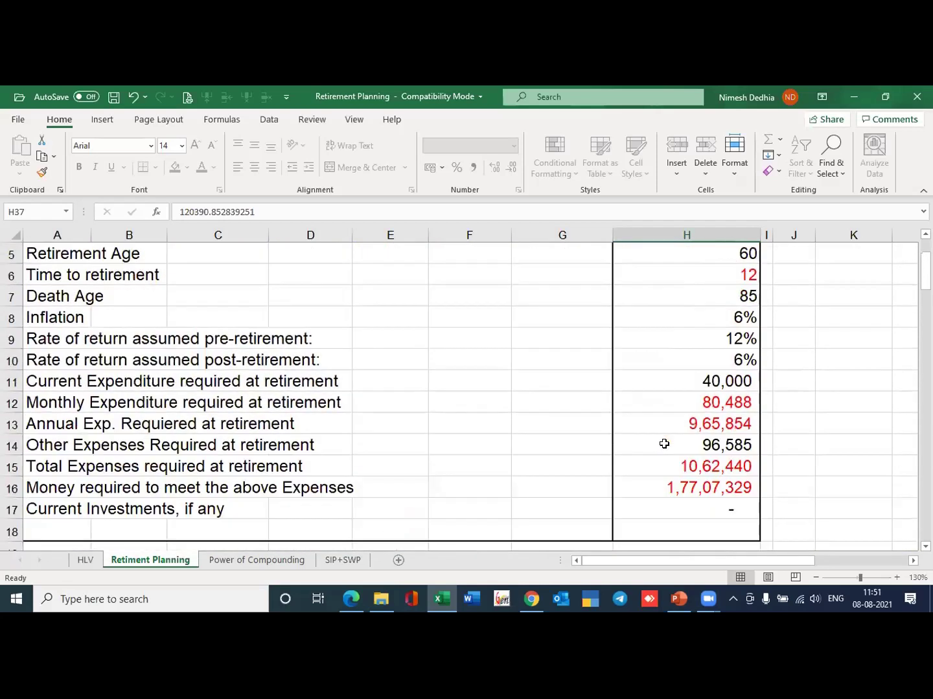
click(697, 342)
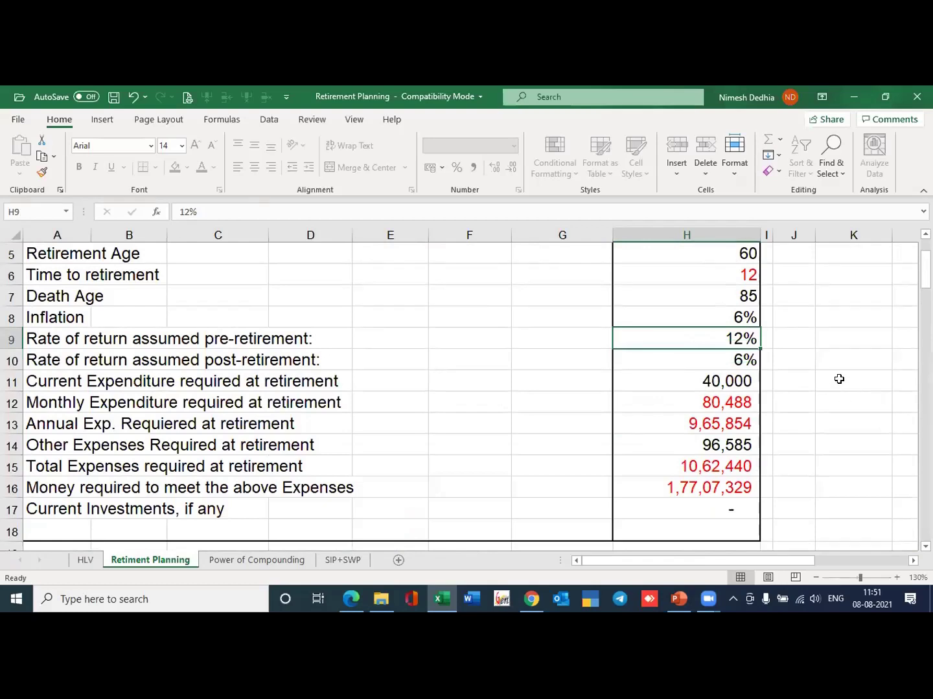
text(15)
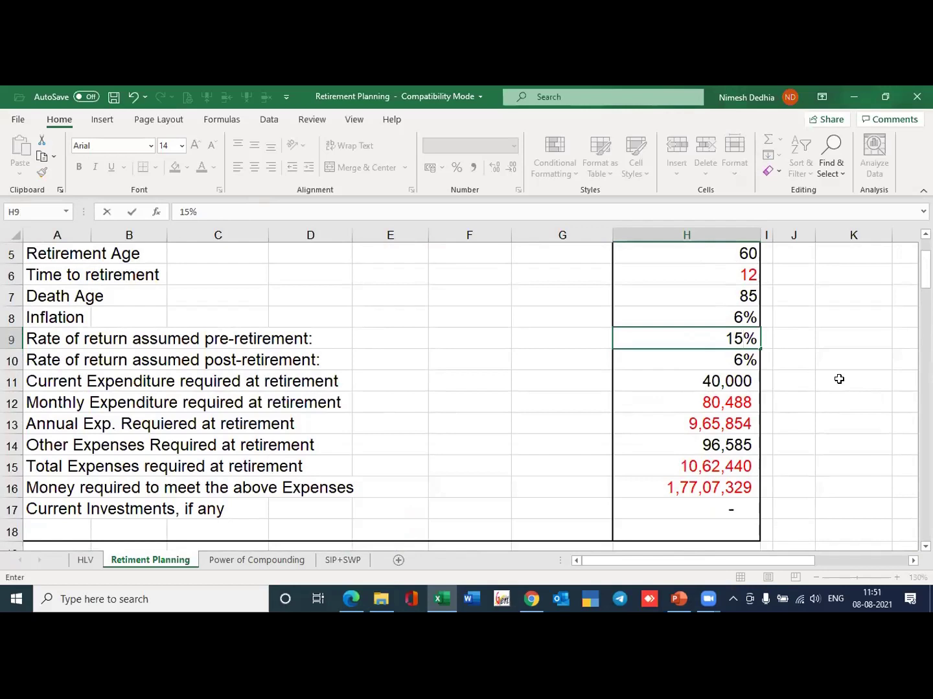
key(Return)
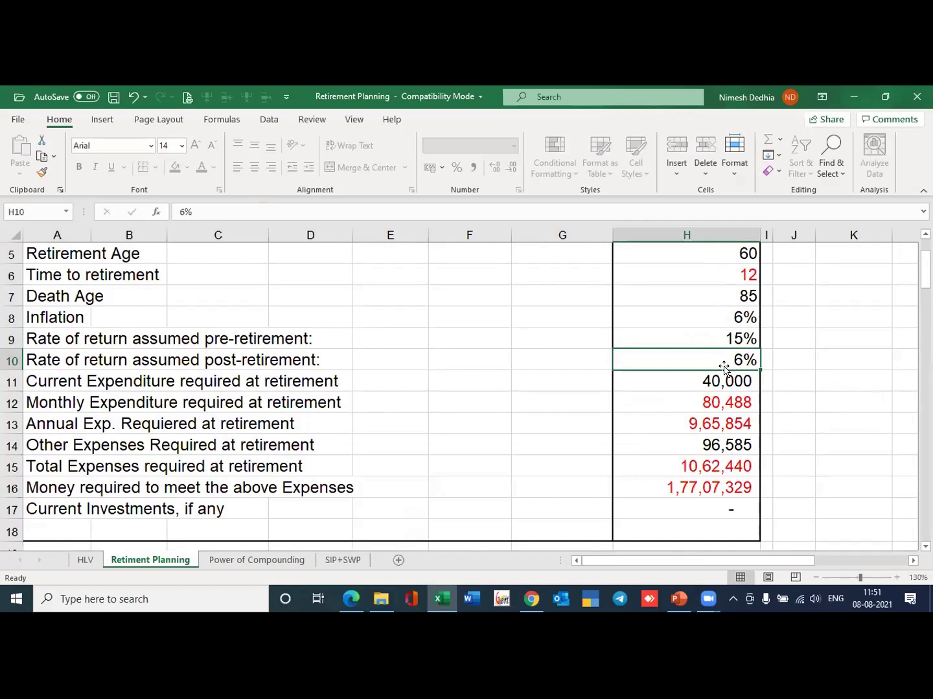
scroll(724, 367, down, 8)
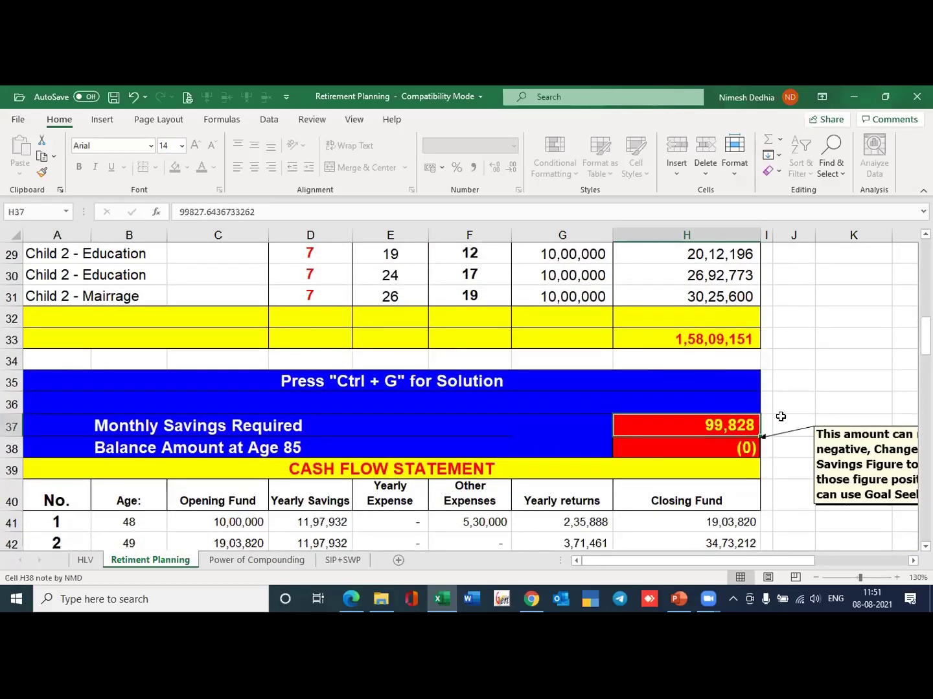
Review the retirement assumptions against the recalculated monthly savings, the cash flow statement and the children's goals.
scroll(672, 371, up, 7)
scroll(672, 372, up, 2)
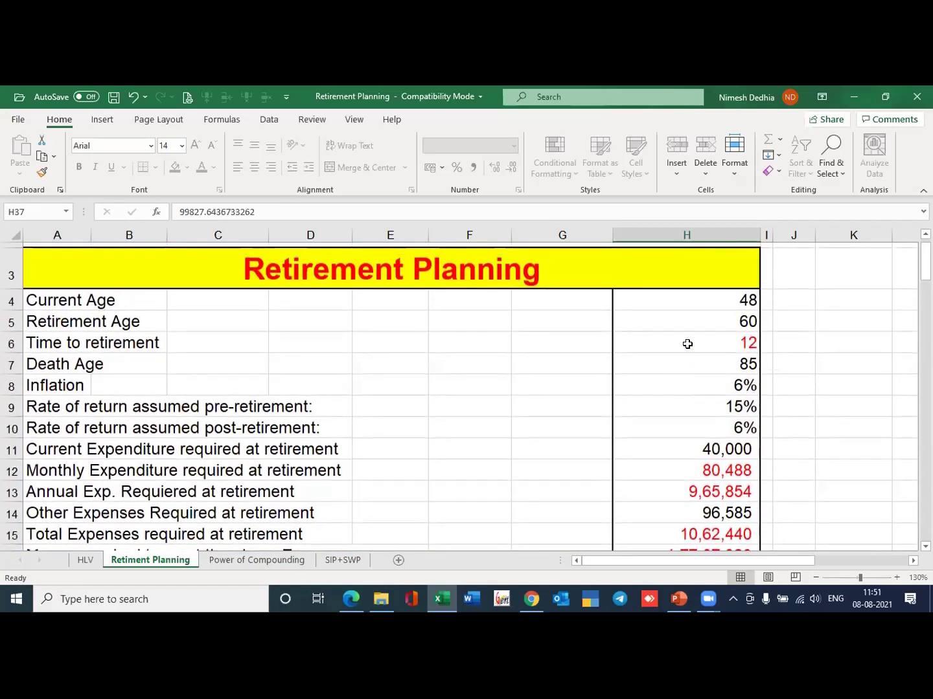
scroll(687, 344, down, 10)
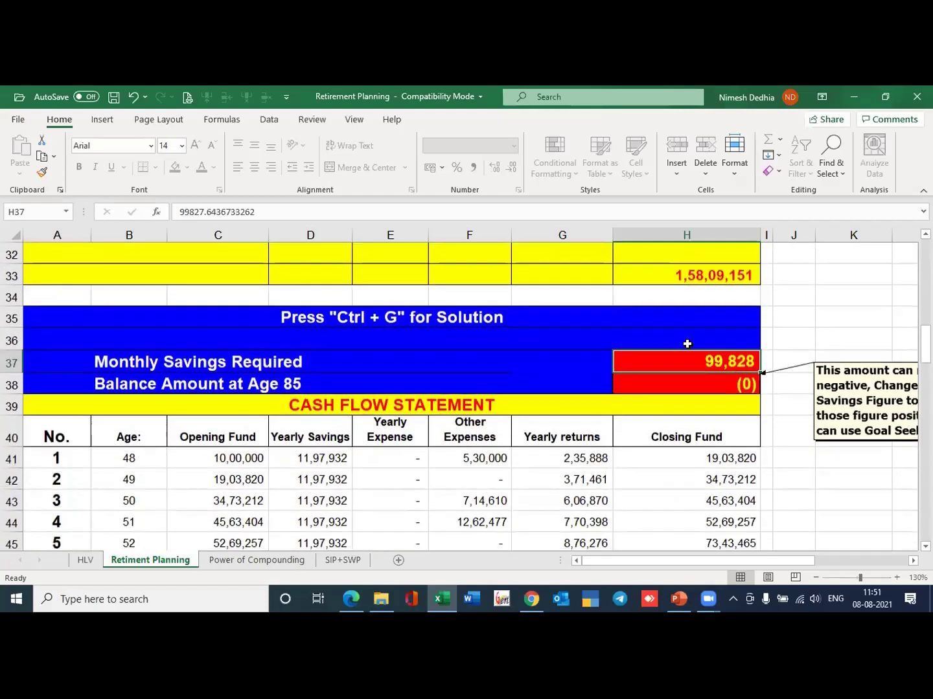
scroll(687, 344, down, 1)
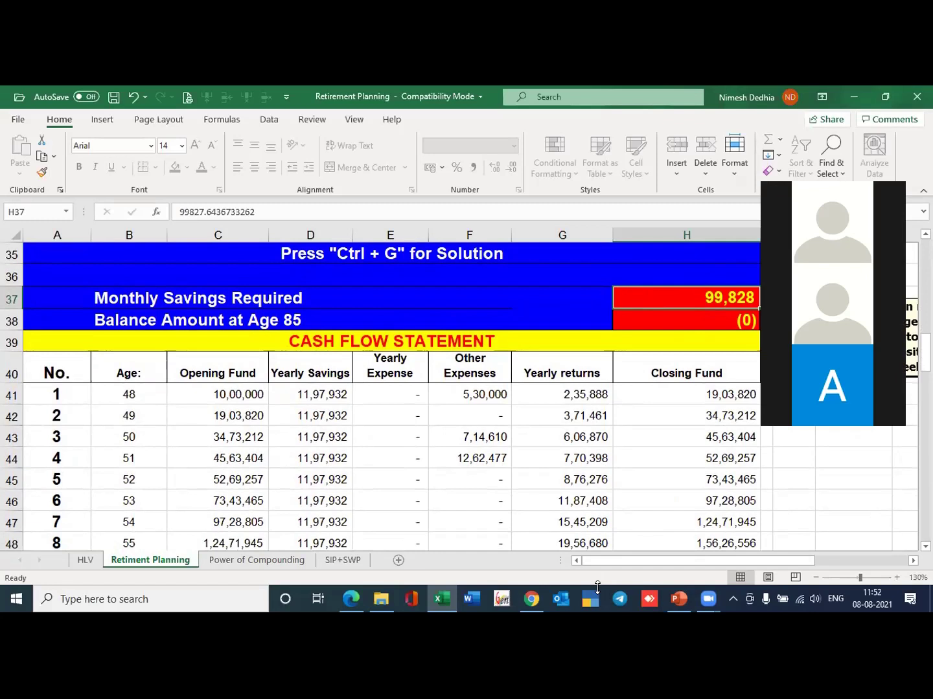
mouse_move(706, 601)
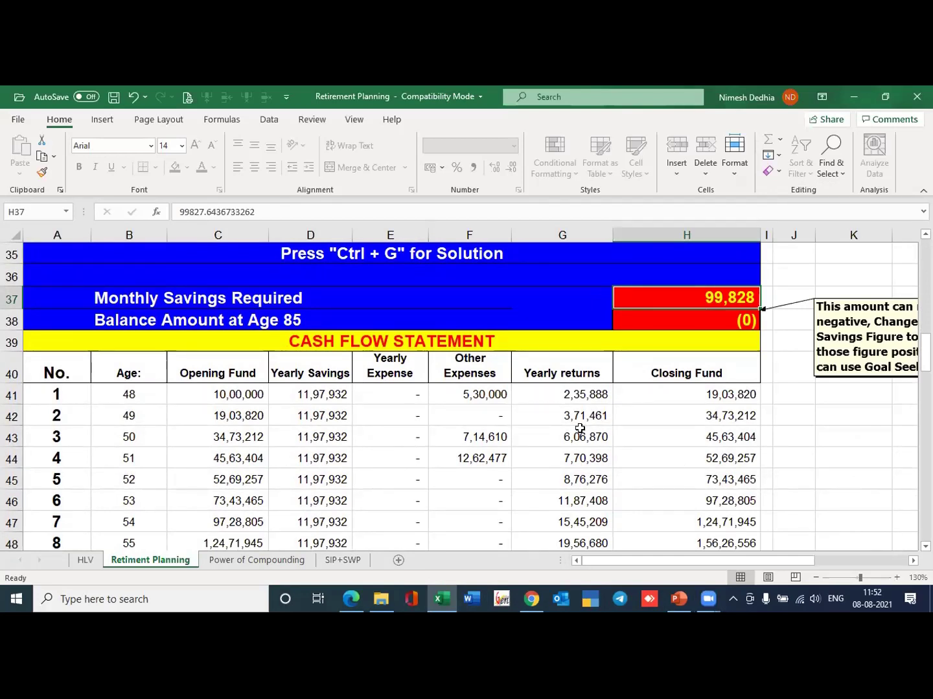
scroll(564, 434, up, 11)
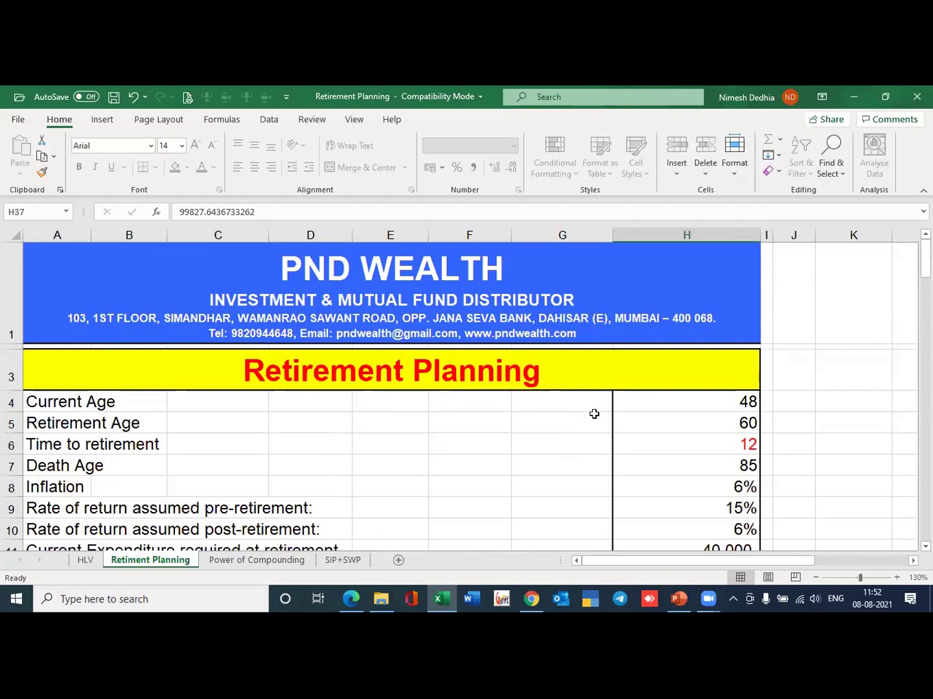
scroll(596, 414, down, 5)
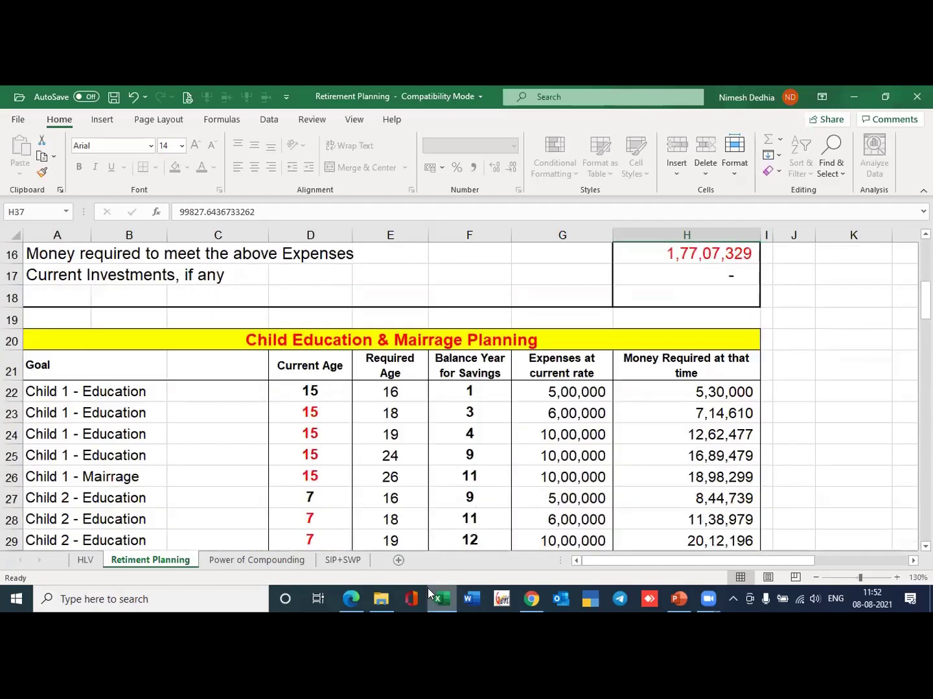
Examine the Power of Compounding sheet, covering the monthly investment amount and the 6% and 12% growth columns.
click(256, 559)
scroll(512, 407, down, 1)
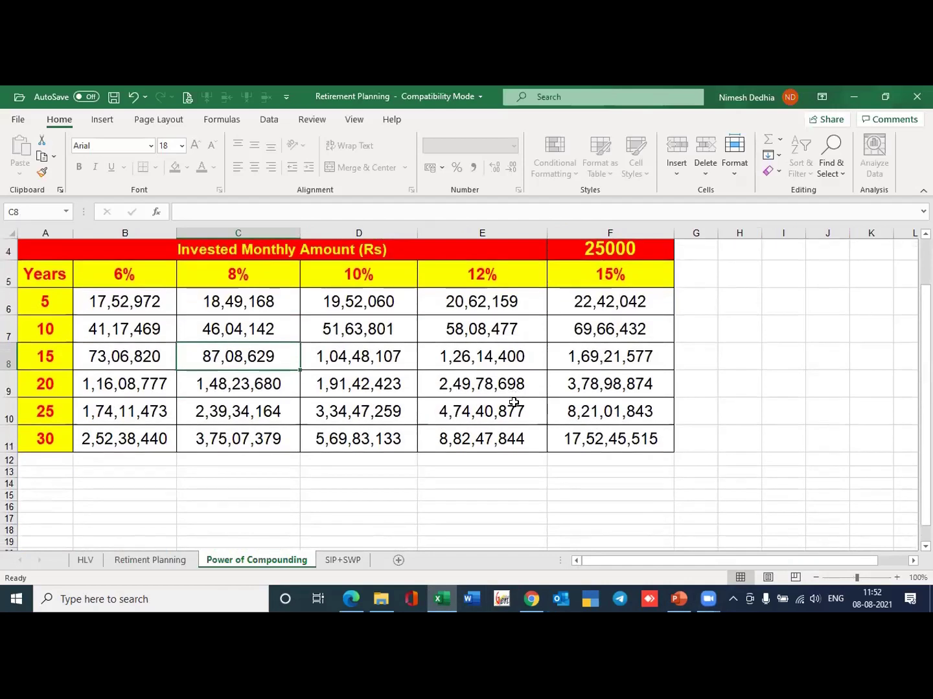
scroll(513, 396, up, 1)
scroll(513, 389, down, 1)
scroll(585, 338, up, 1)
click(601, 358)
scroll(766, 354, down, 1)
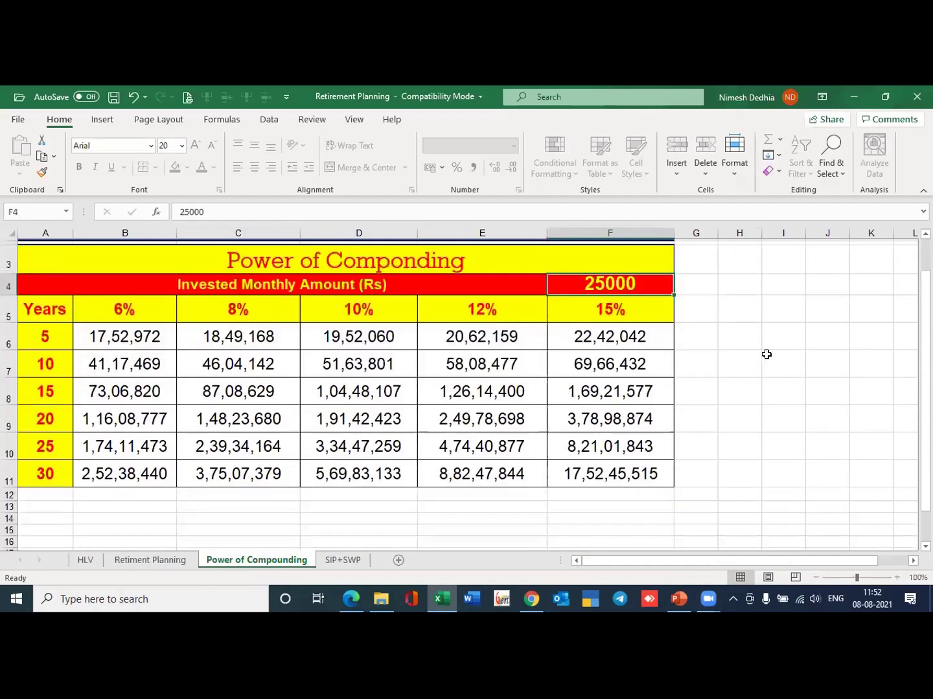
drag(122, 272, 132, 431)
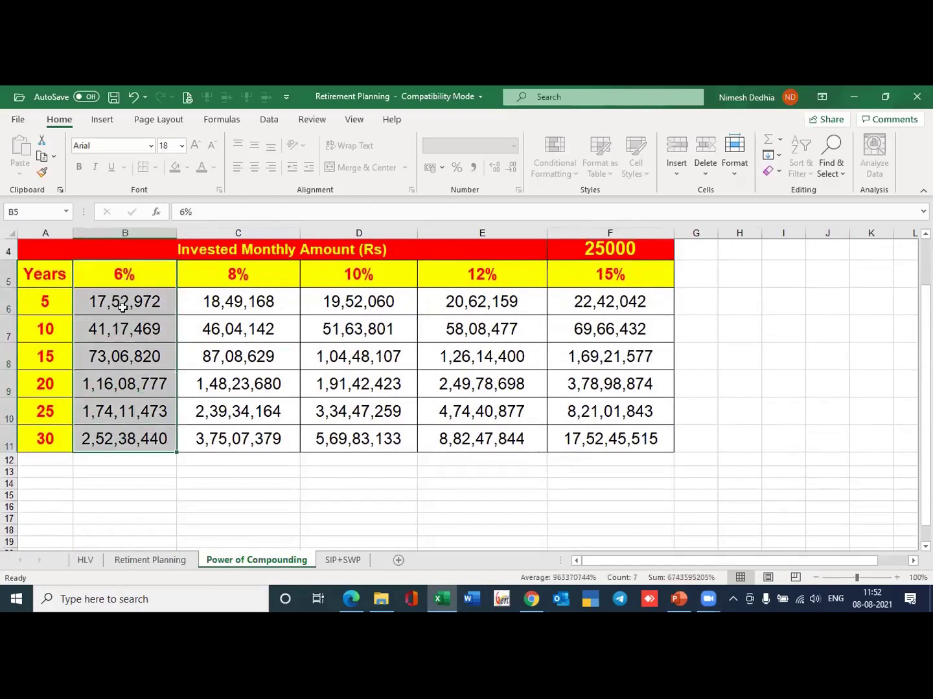
click(99, 360)
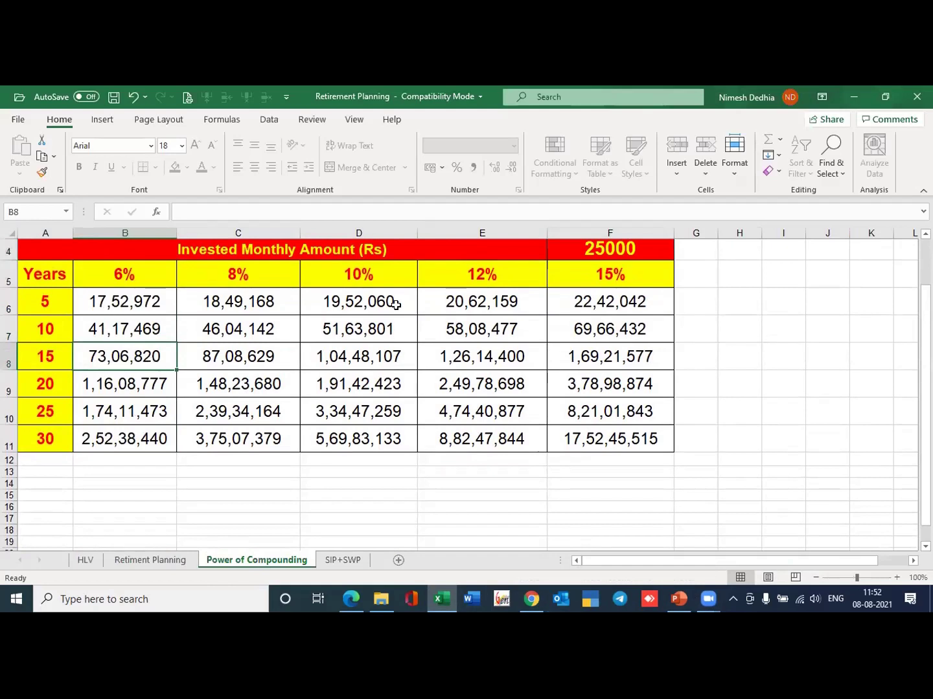
drag(472, 273, 477, 437)
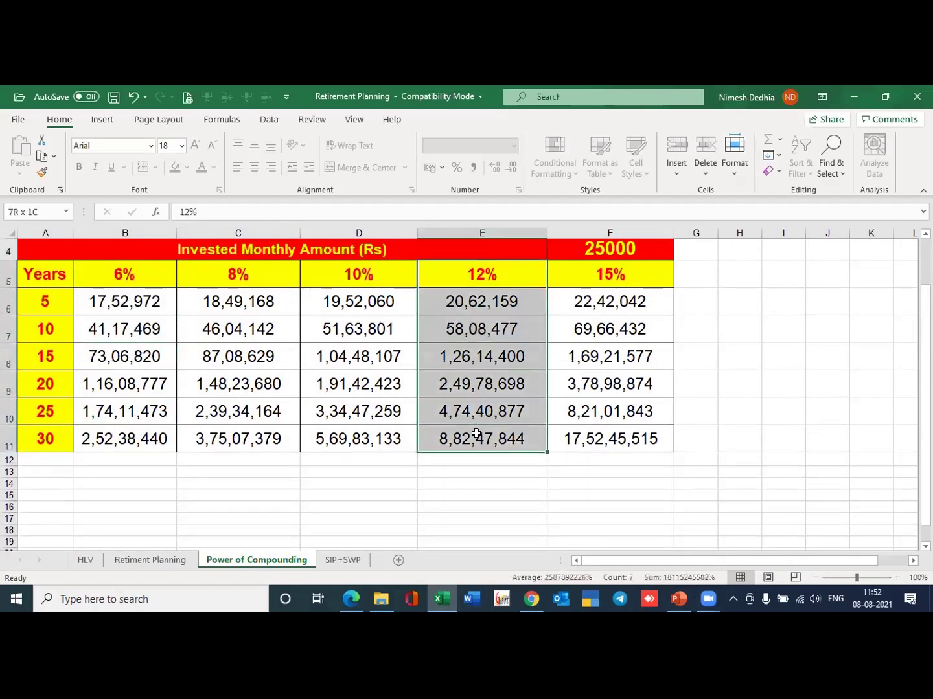
click(483, 355)
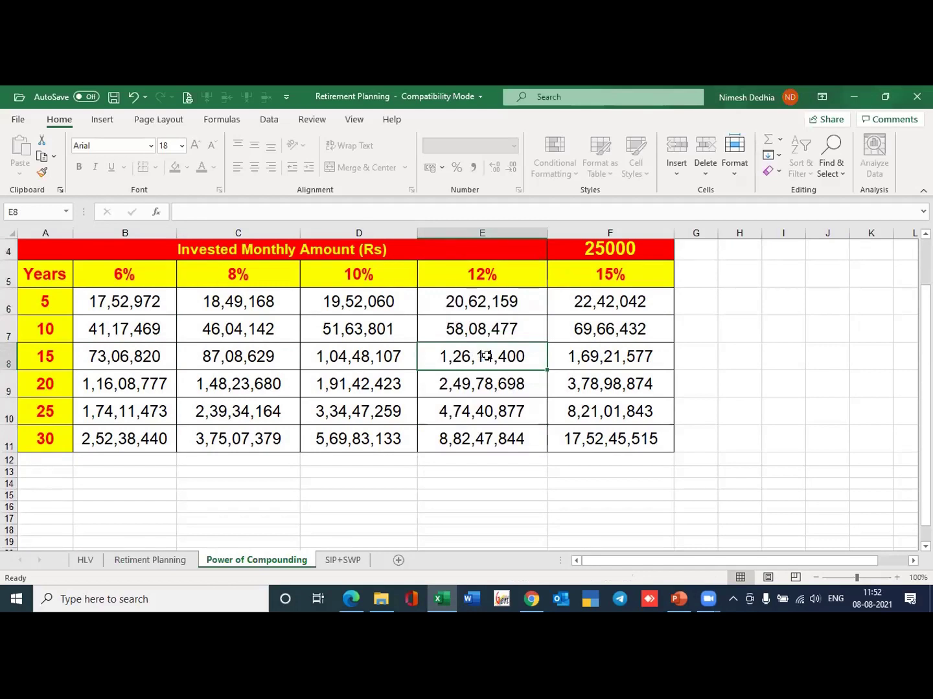
Compare the 15-year and 30-year corpus at 6% and 12%, then highlight the whole 12% column.
drag(113, 358, 147, 350)
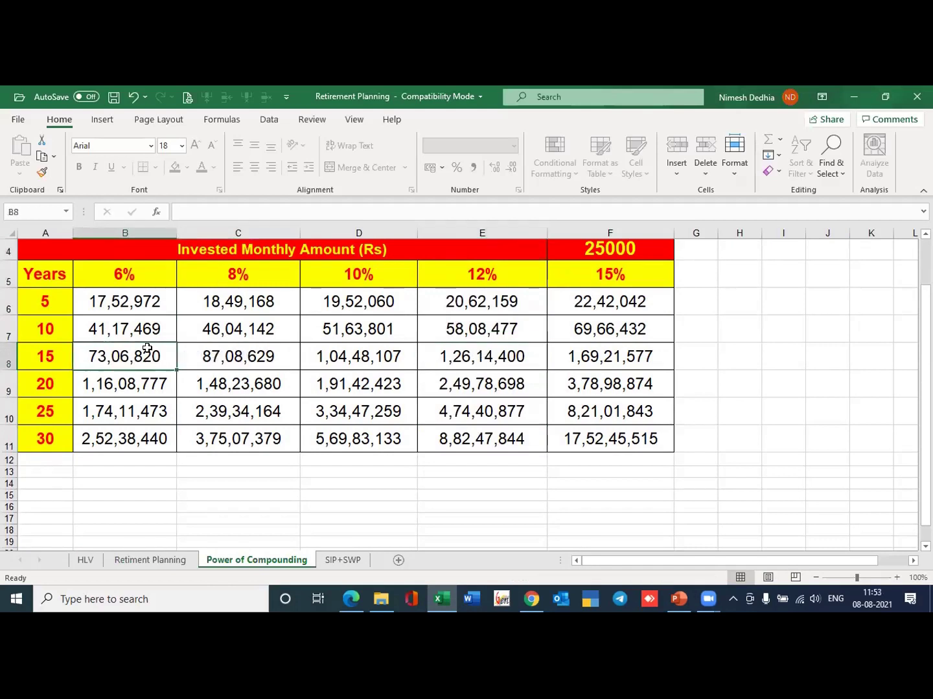
click(469, 360)
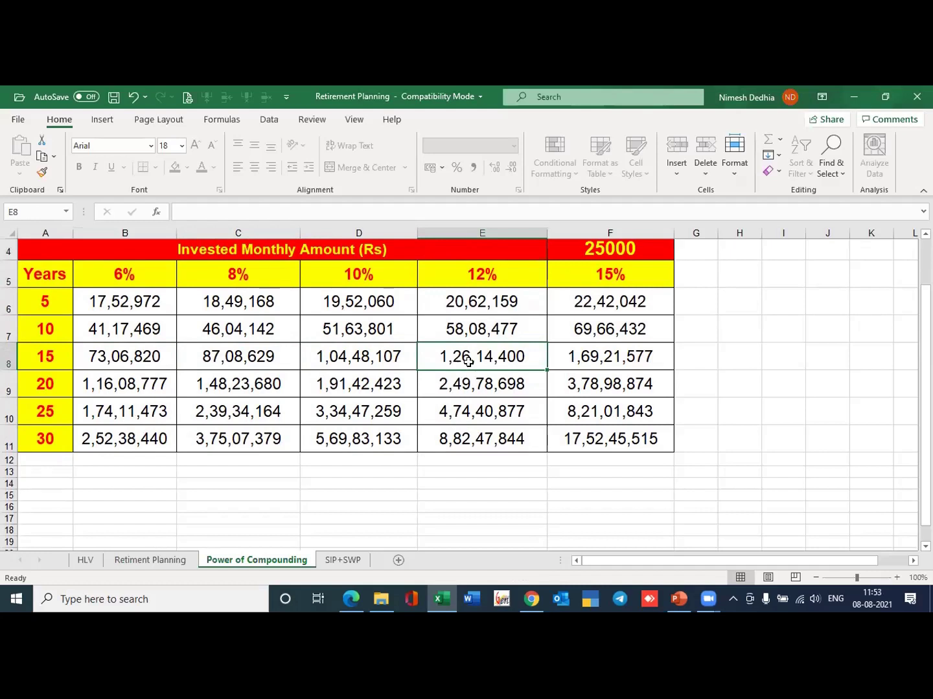
click(94, 356)
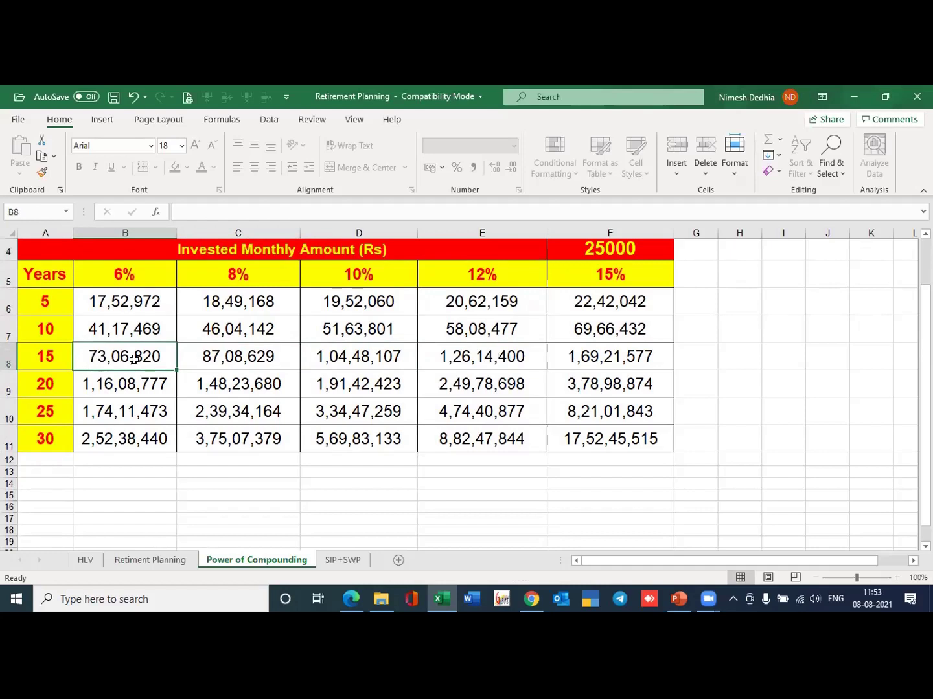
click(117, 436)
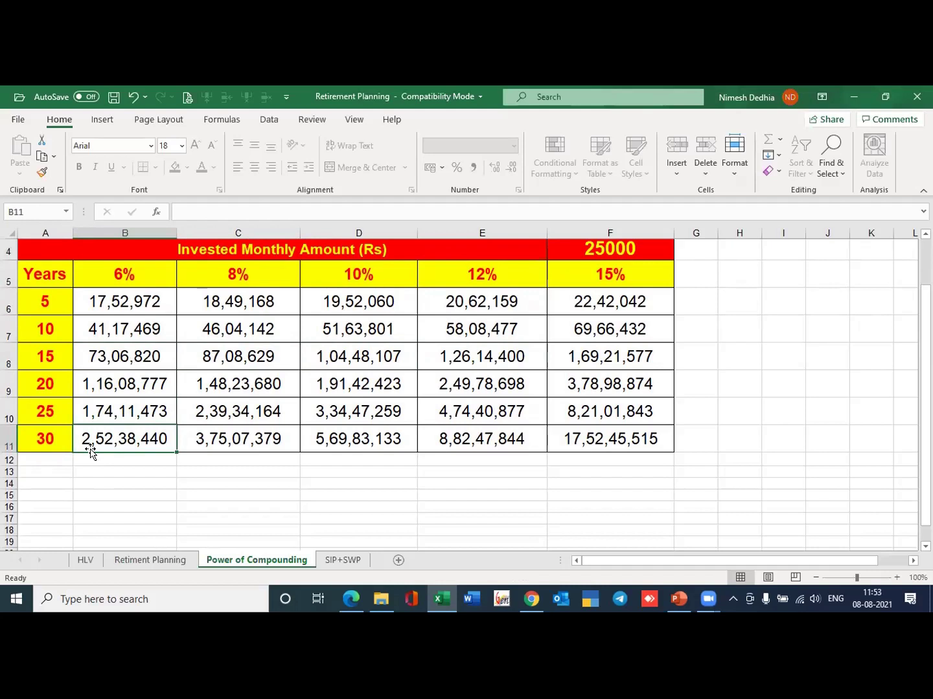
click(448, 450)
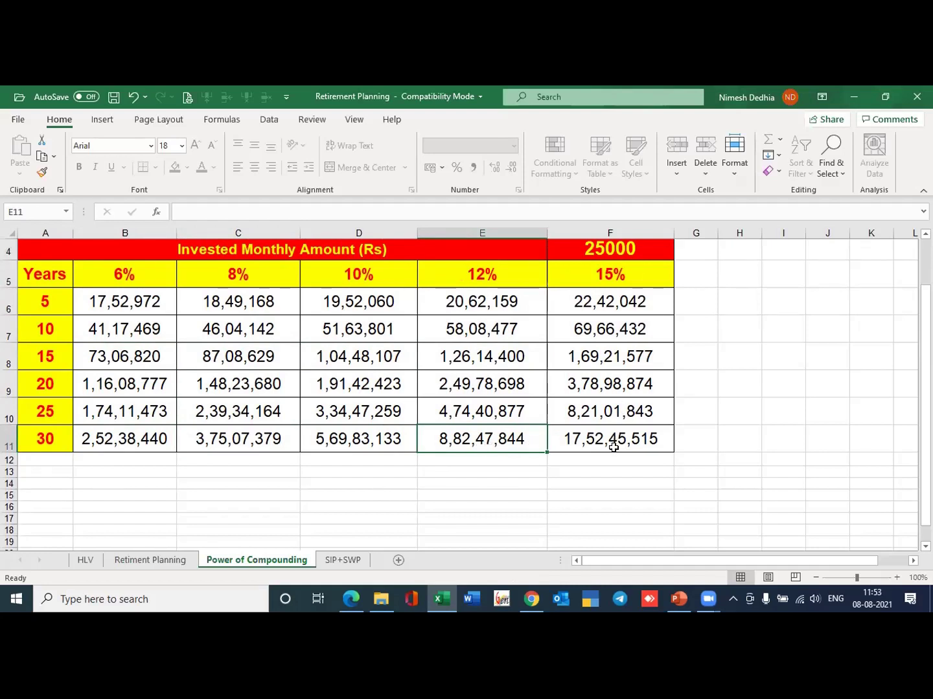
click(472, 271)
drag(474, 330, 480, 430)
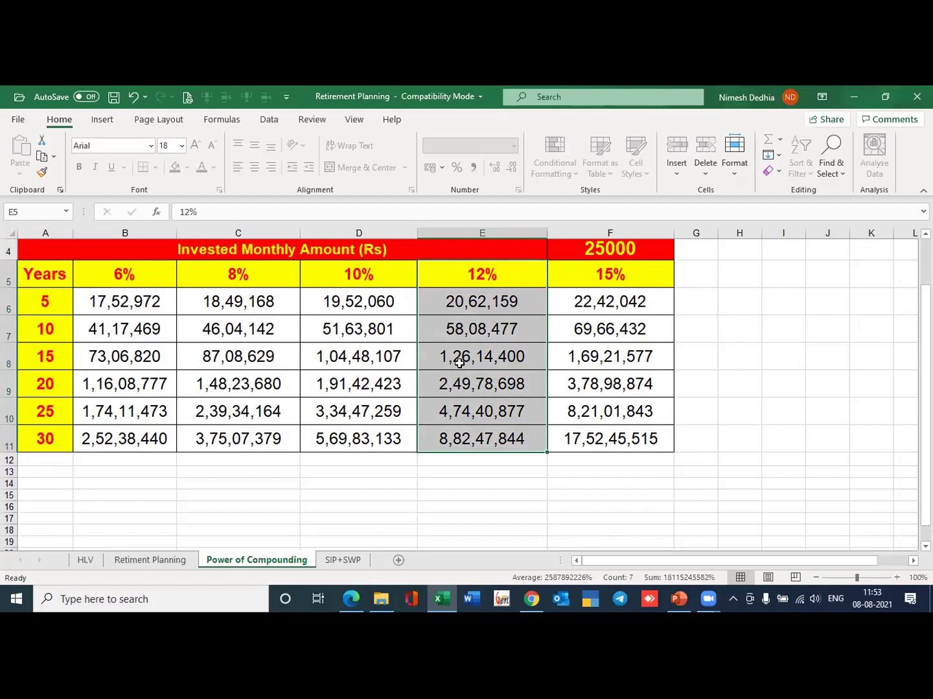
Review the SIP+SWP sheet's assumptions, including the SIP amount and retirement age.
click(347, 562)
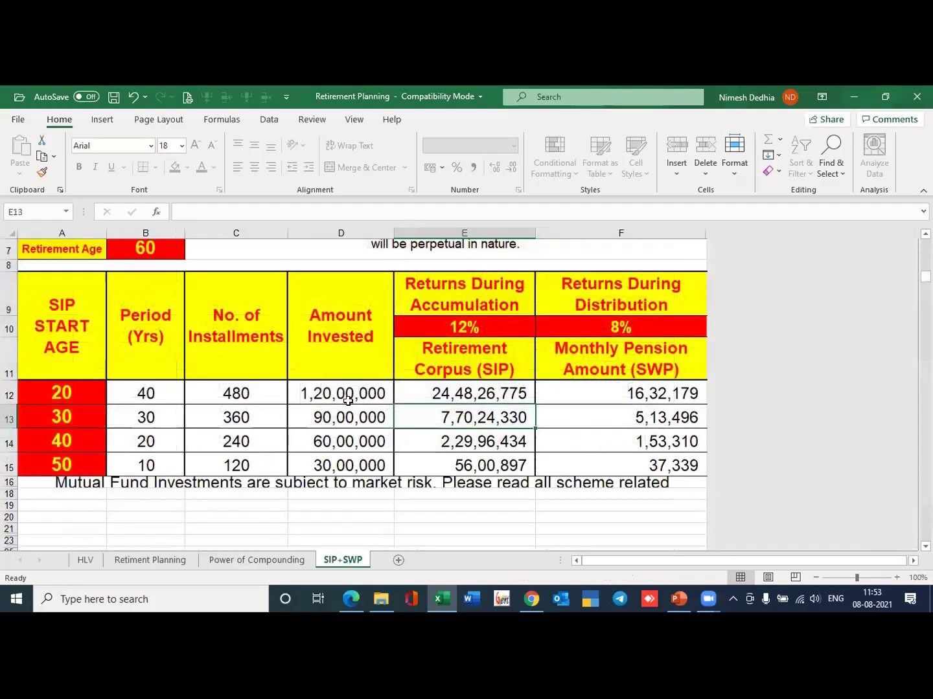
scroll(173, 361, up, 2)
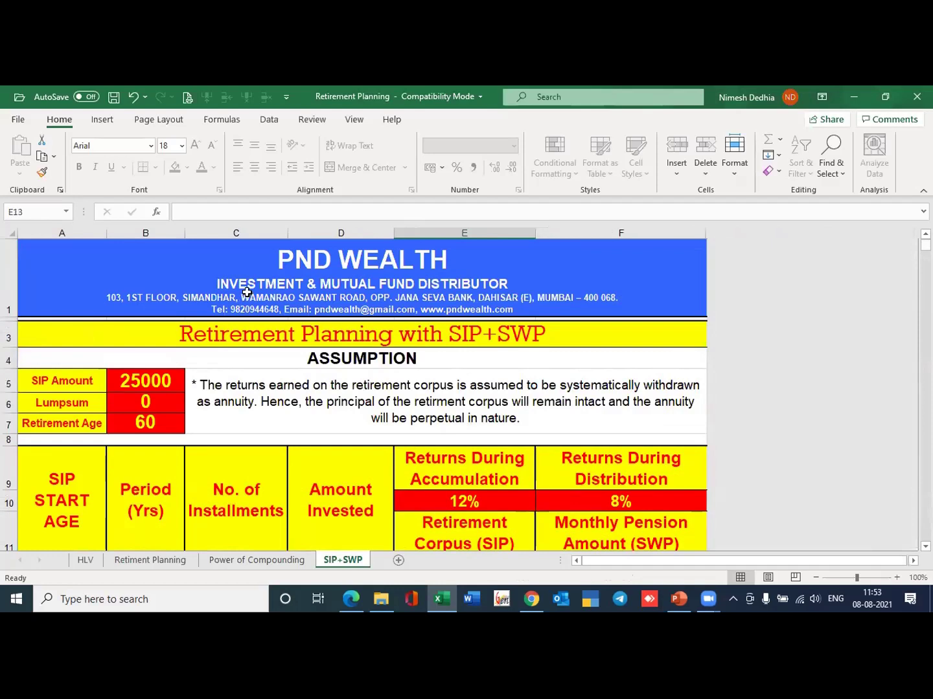
scroll(295, 293, down, 1)
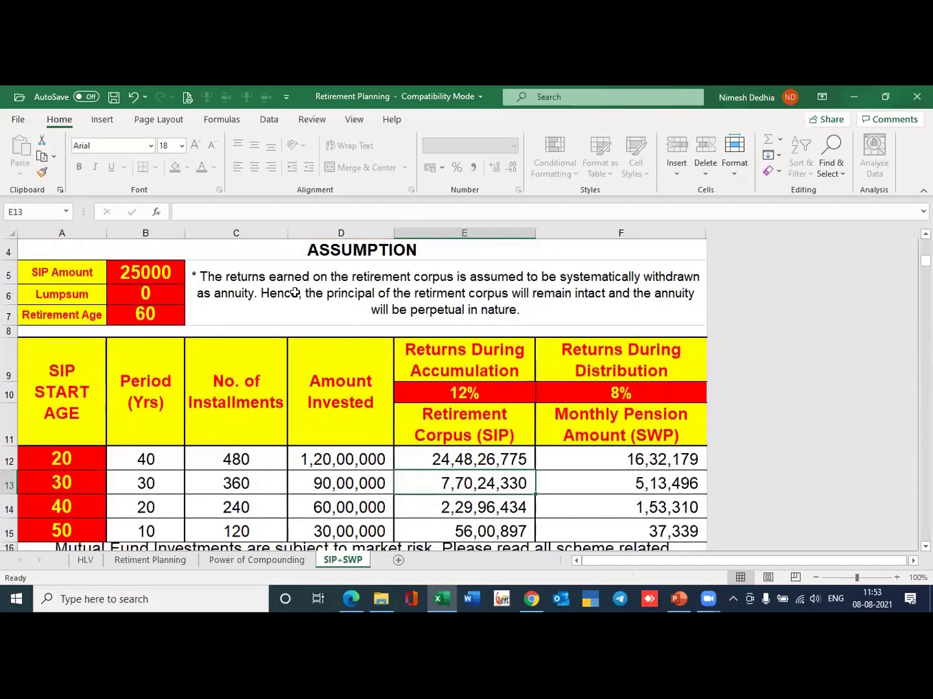
scroll(294, 292, up, 1)
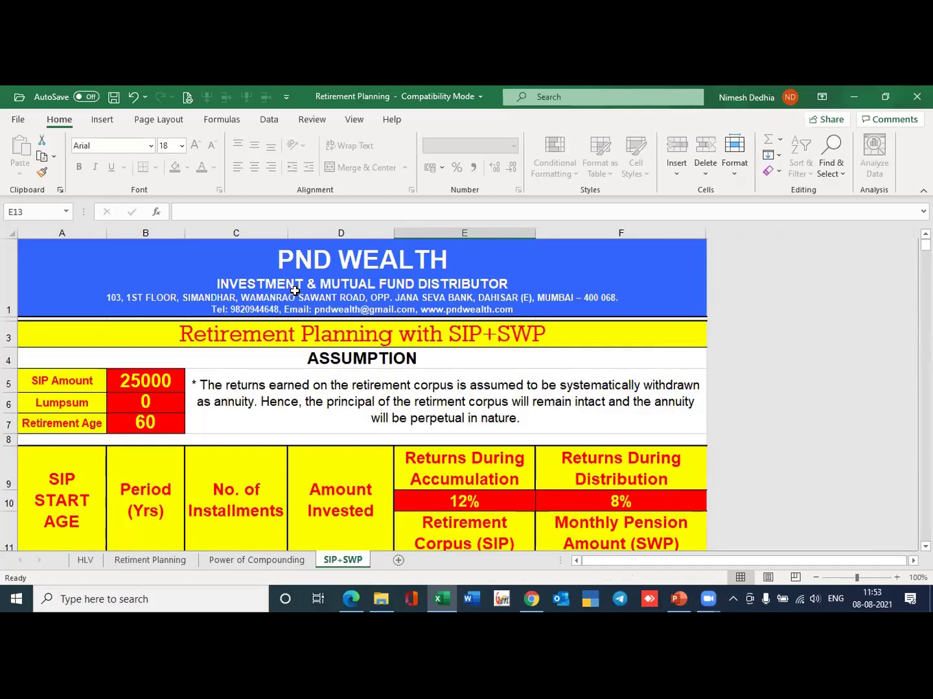
click(171, 383)
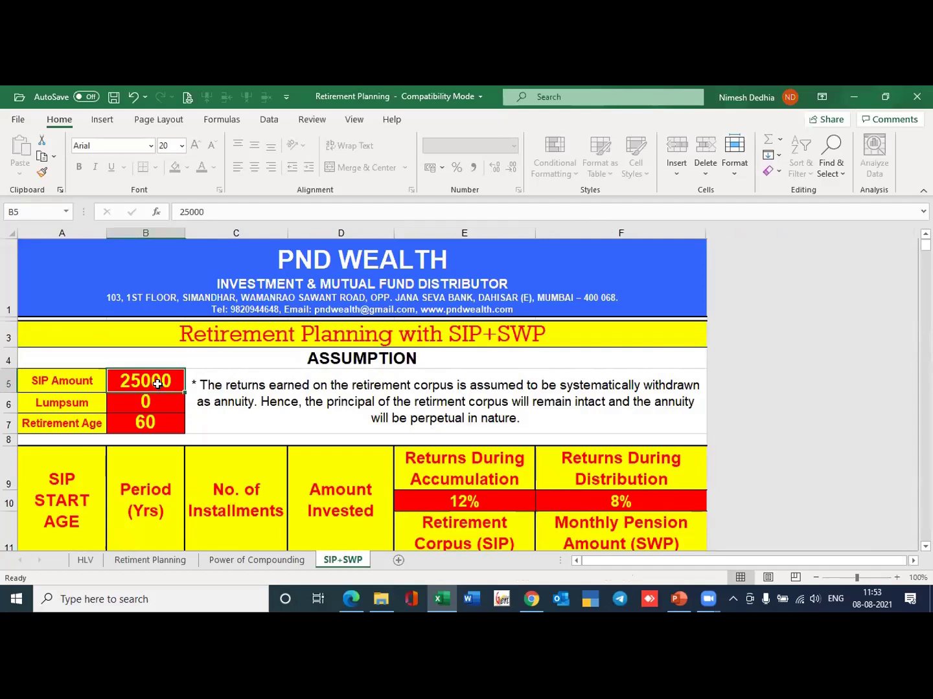
click(147, 422)
scroll(256, 355, down, 2)
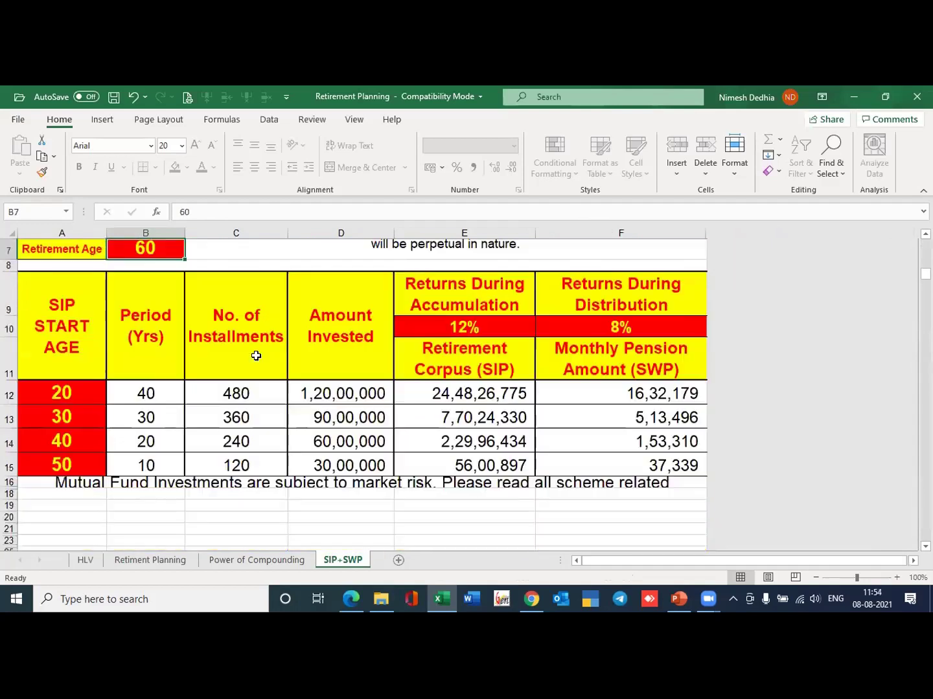
Examine the SIP+SWP table by start age, covering period, installments, amount invested, retirement corpus and monthly pension.
drag(75, 392, 72, 465)
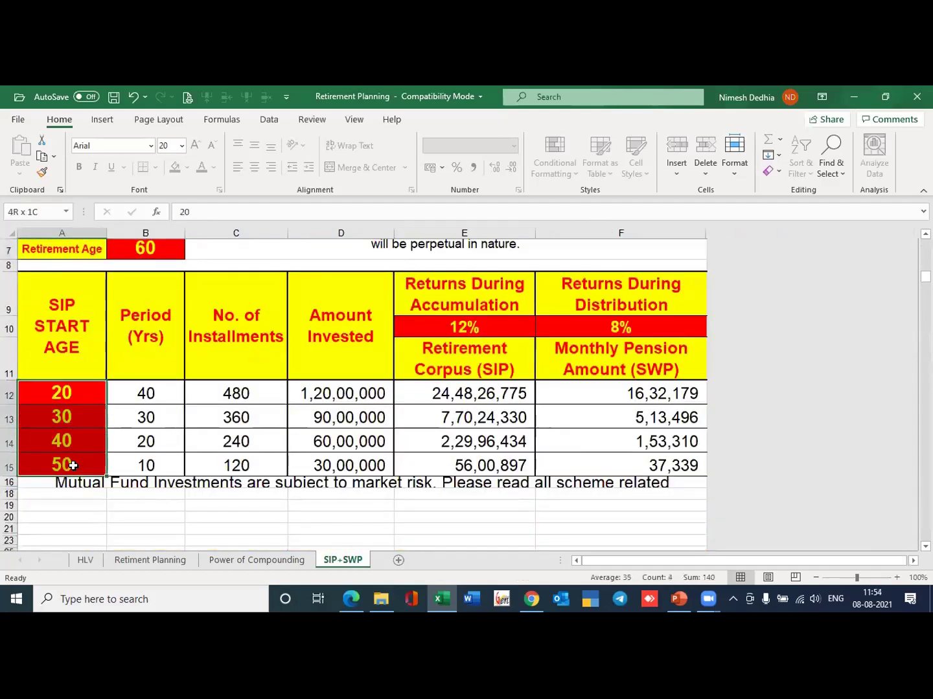
drag(152, 393, 146, 465)
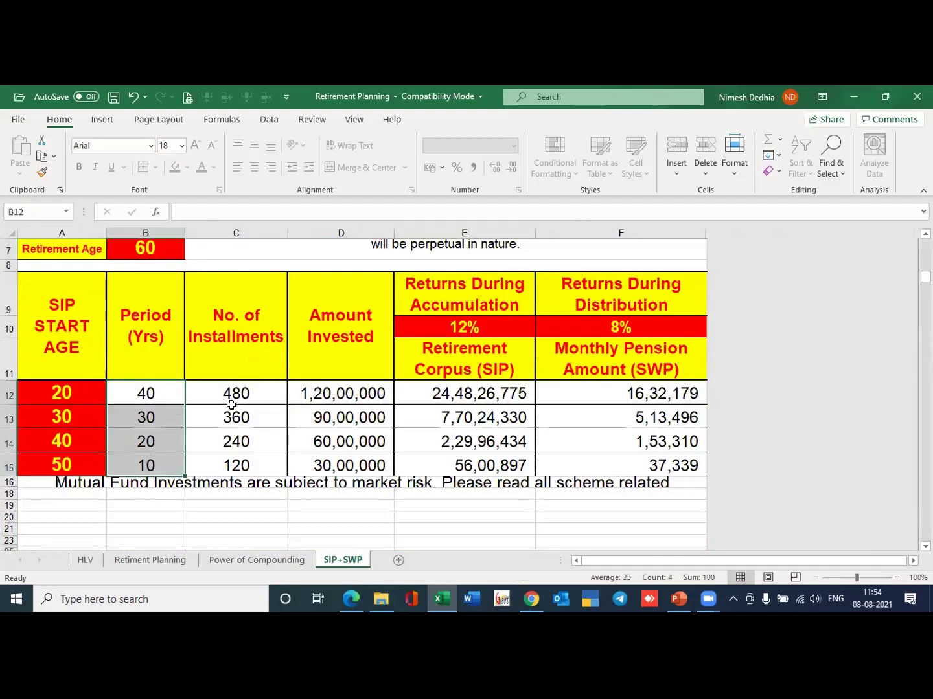
drag(239, 392, 244, 461)
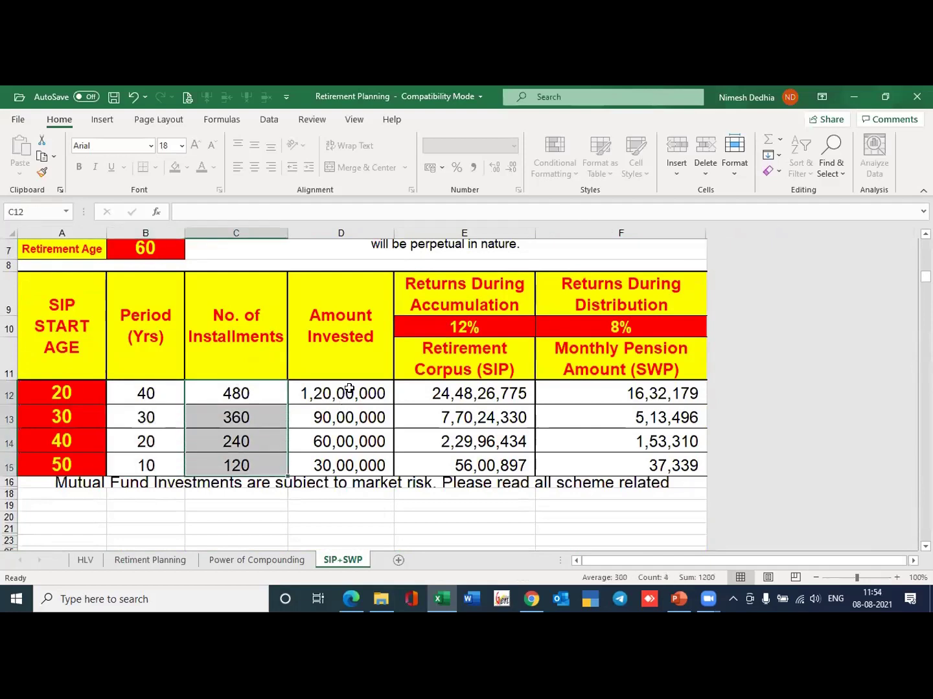
drag(349, 389, 349, 463)
click(463, 393)
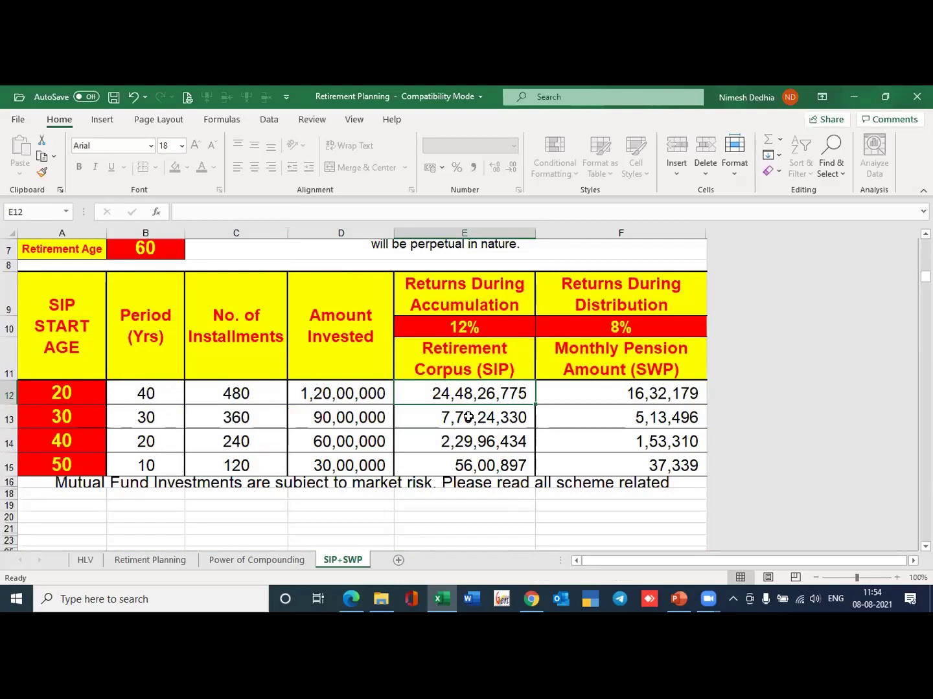
drag(468, 417, 471, 460)
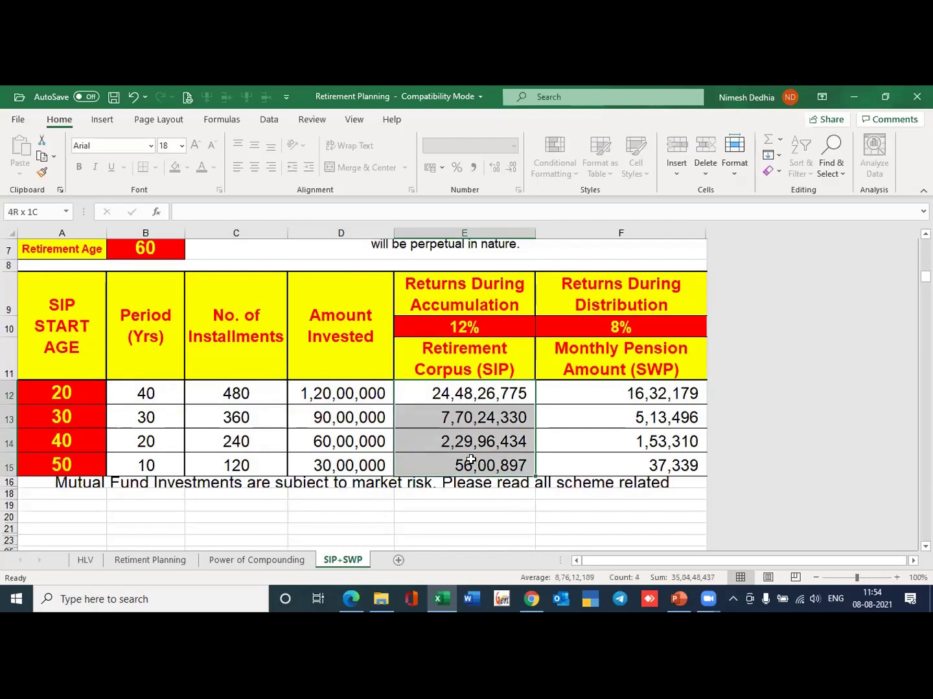
click(645, 388)
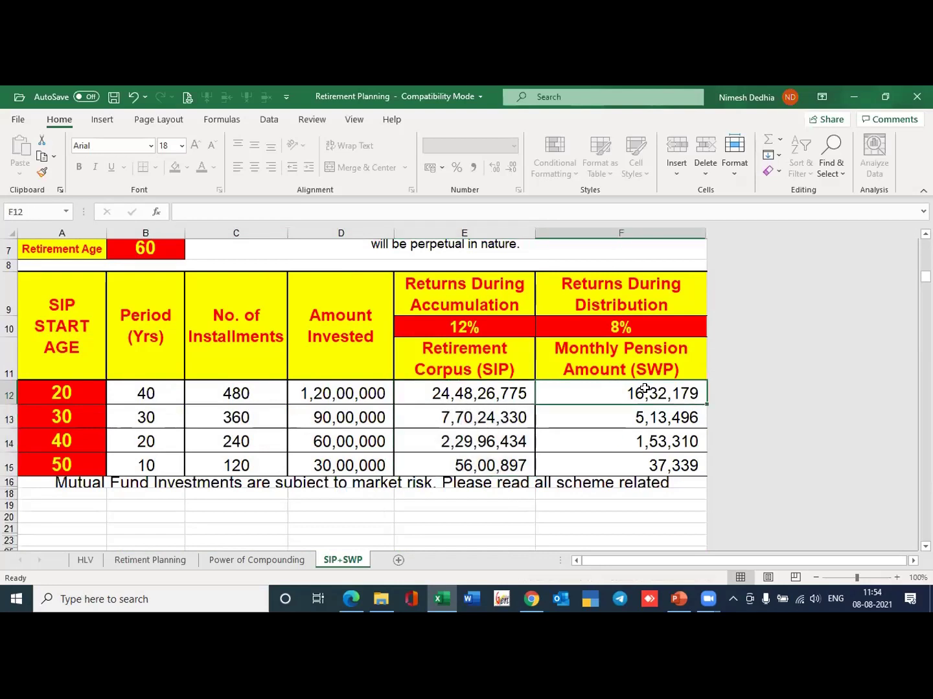
Set the returns during distribution (F10) on the SIP+SWP sheet to 6%.
click(607, 327)
text(6)
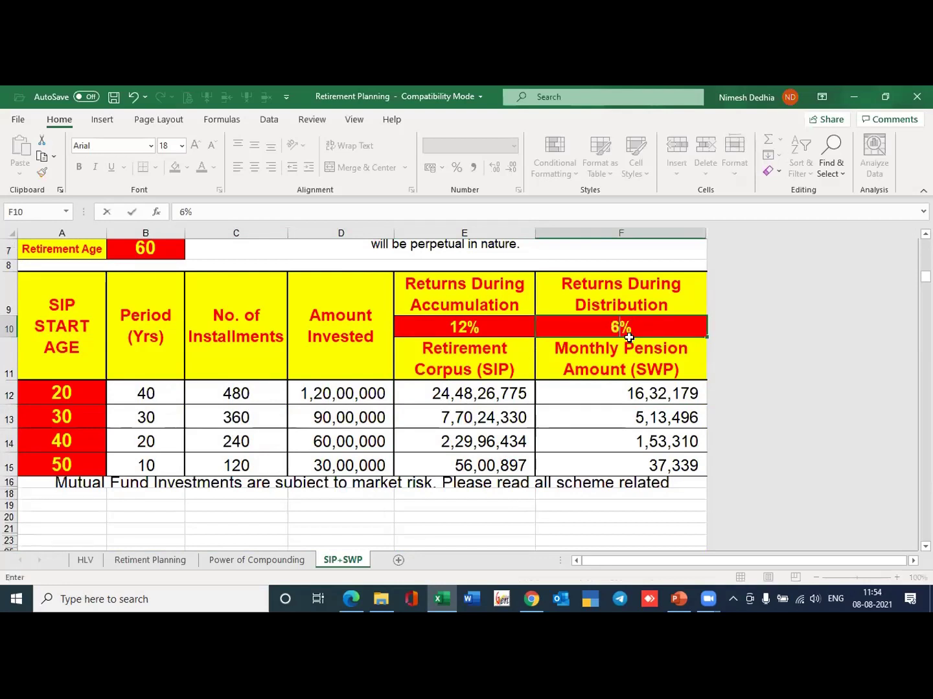
key(Return)
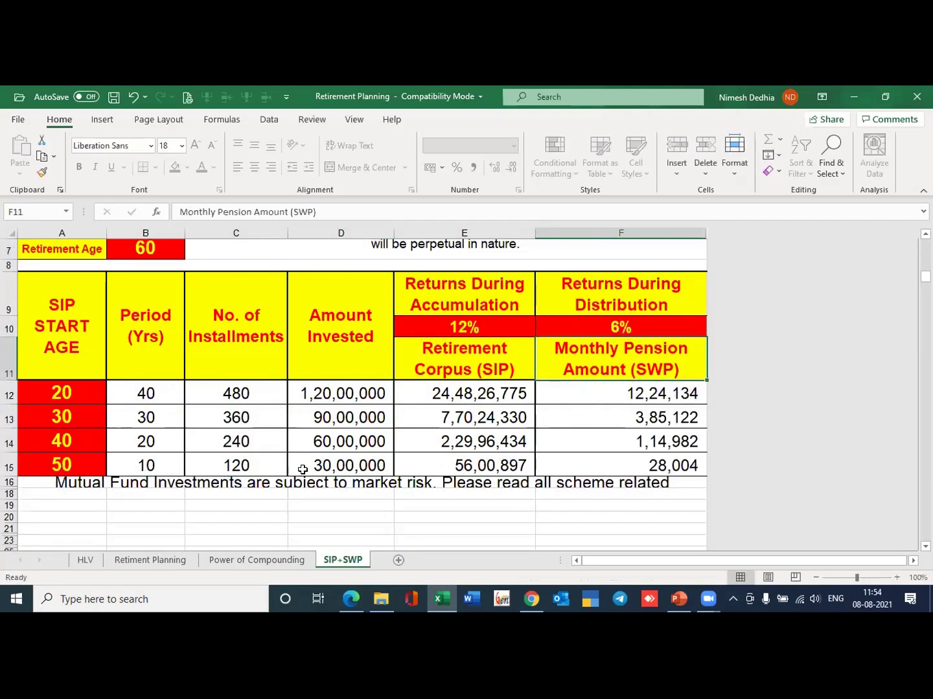
Compare the amount invested, retirement corpus and monthly pension for SIP start ages 50 and 30.
click(351, 462)
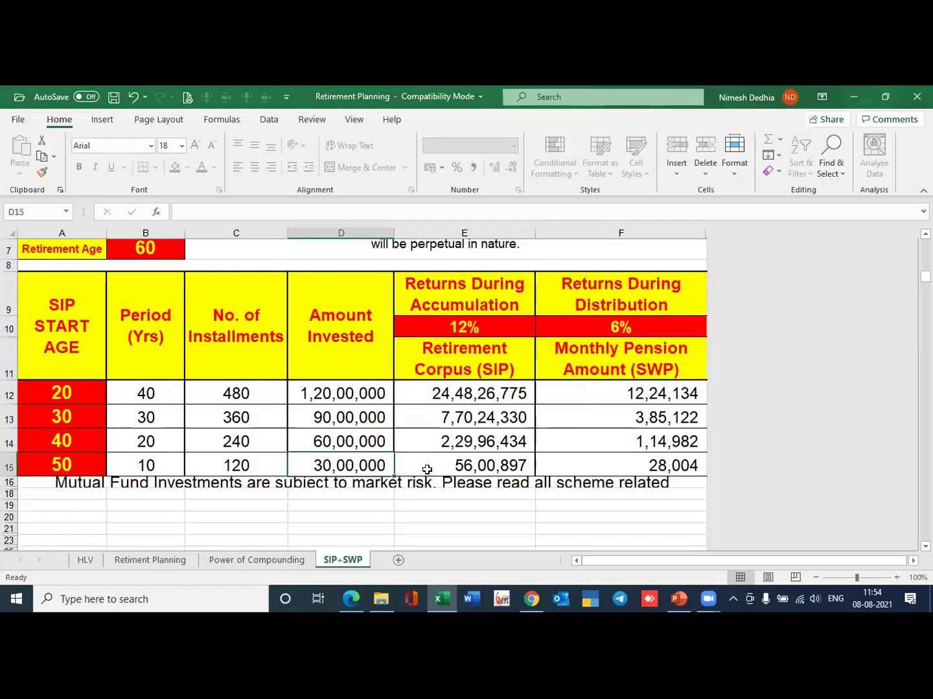
click(461, 466)
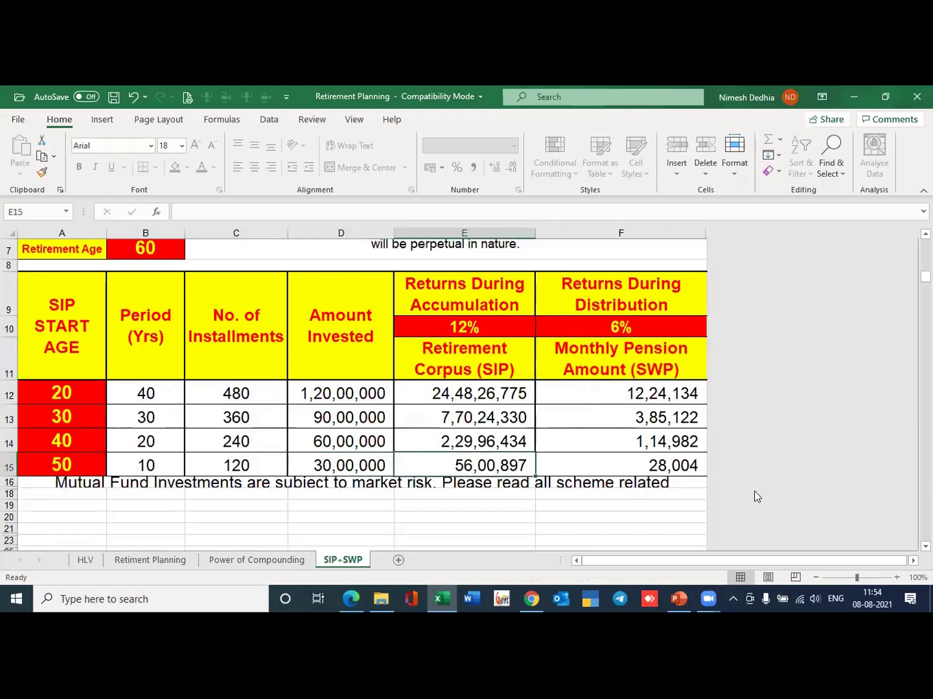
click(637, 459)
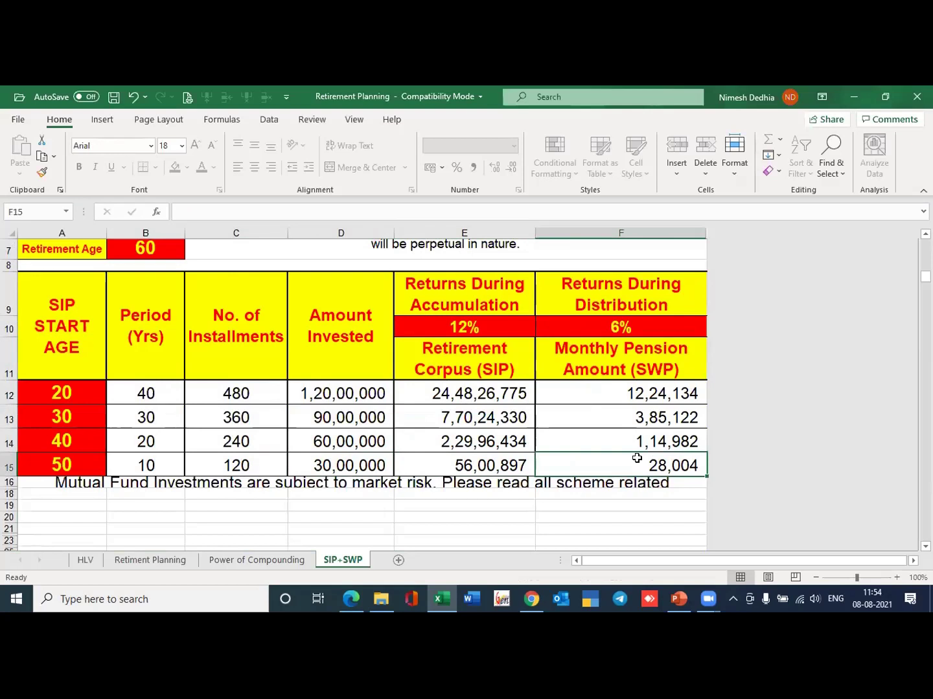
click(456, 418)
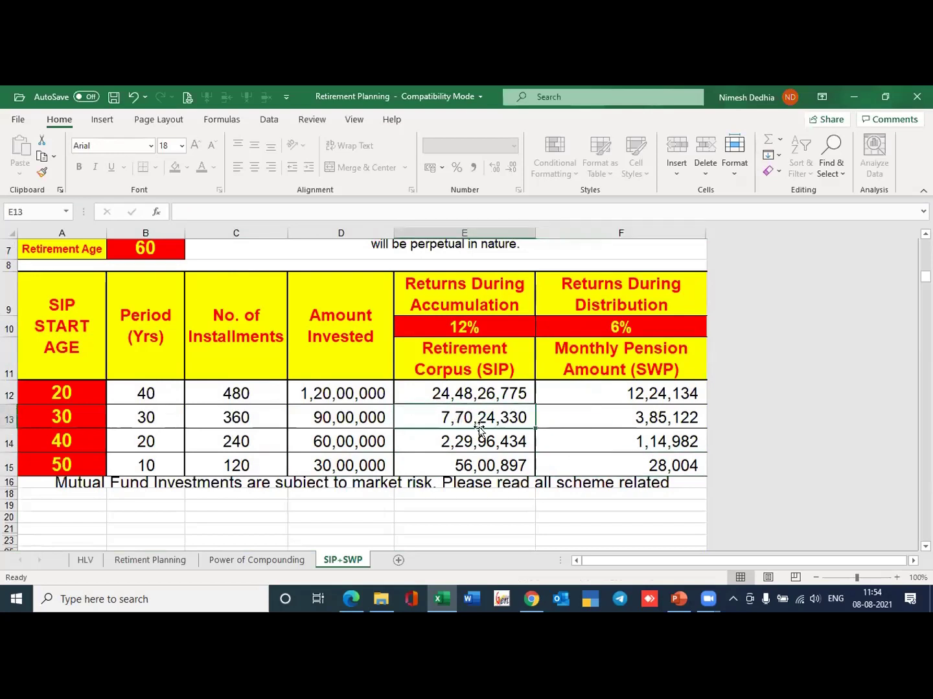
click(311, 419)
click(451, 418)
click(636, 420)
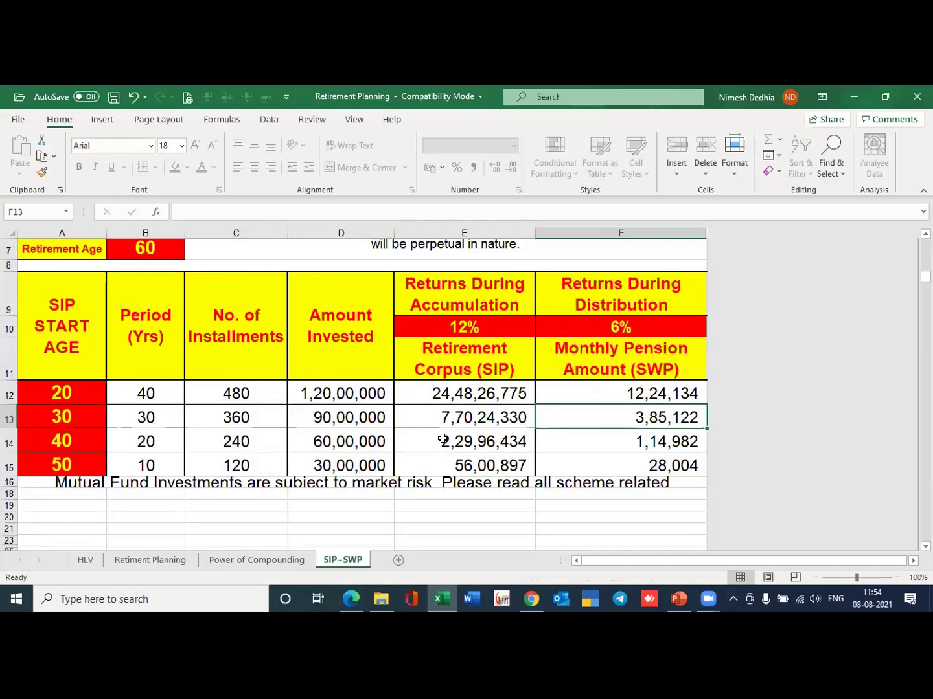
scroll(434, 395, up, 1)
scroll(434, 395, up, 2)
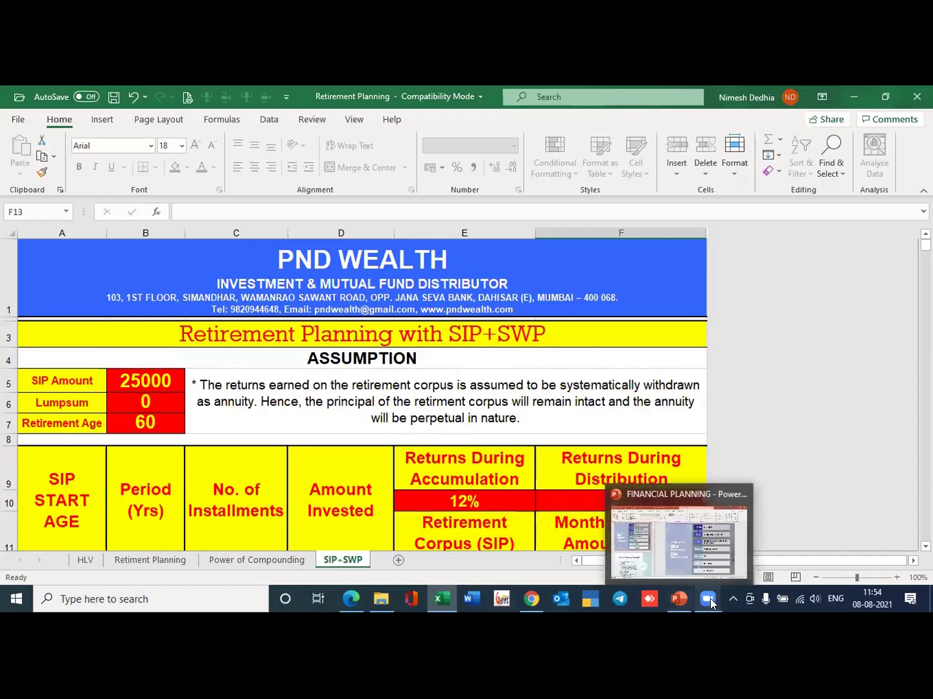
Check the Zoom meeting windows and switch to the FINANCIAL PLANNING presentation in PowerPoint.
mouse_move(708, 599)
click(732, 531)
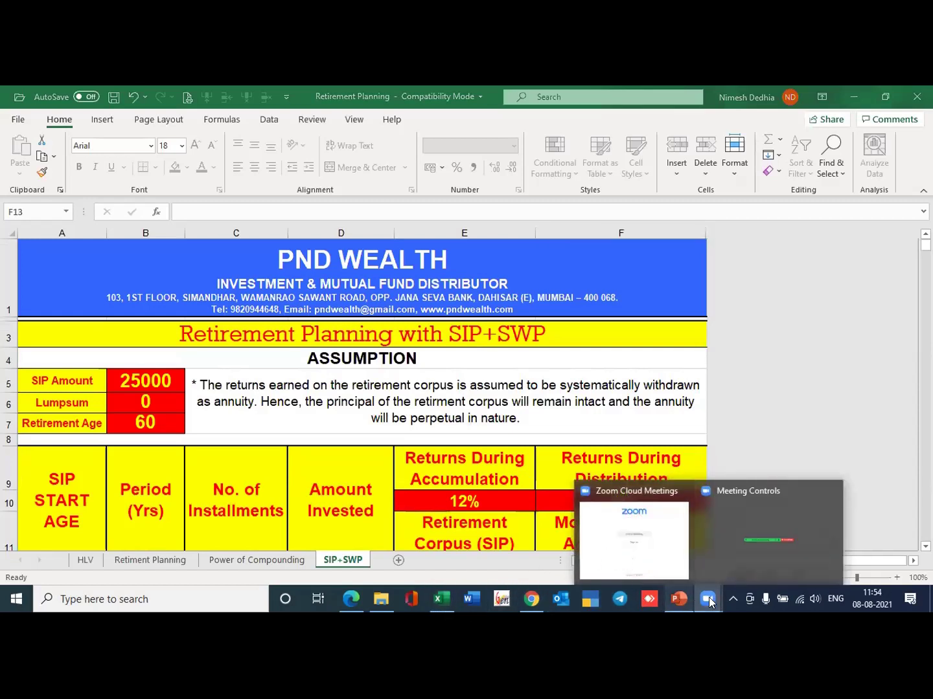
click(639, 558)
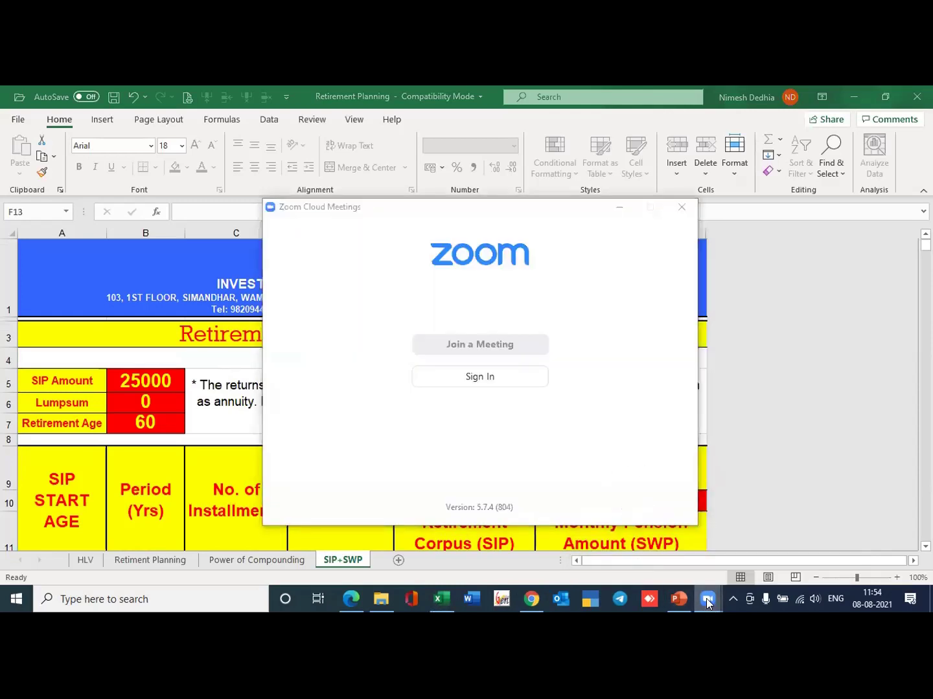
click(745, 557)
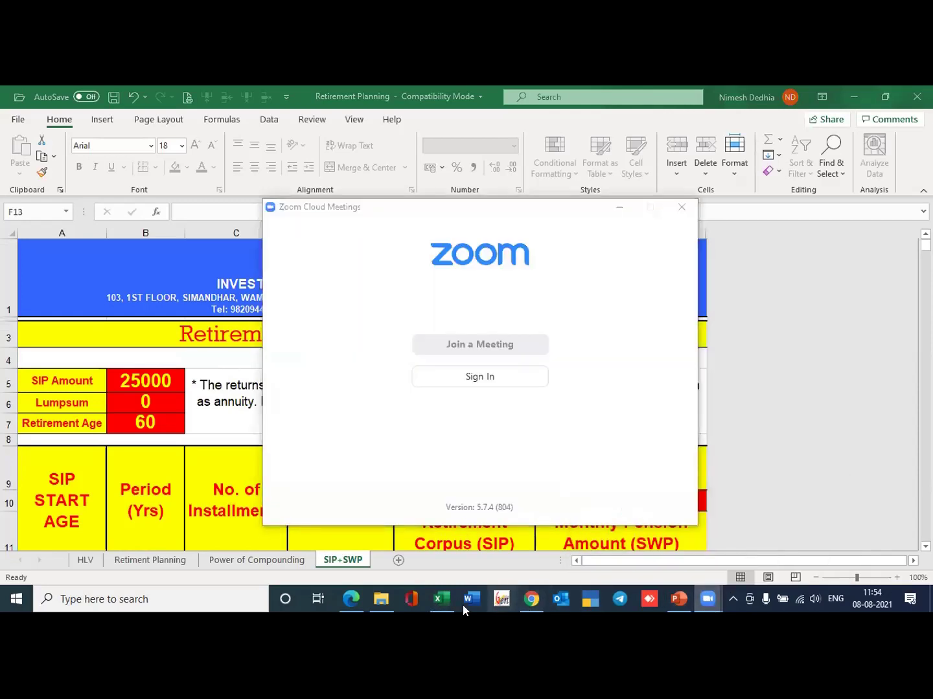
click(678, 600)
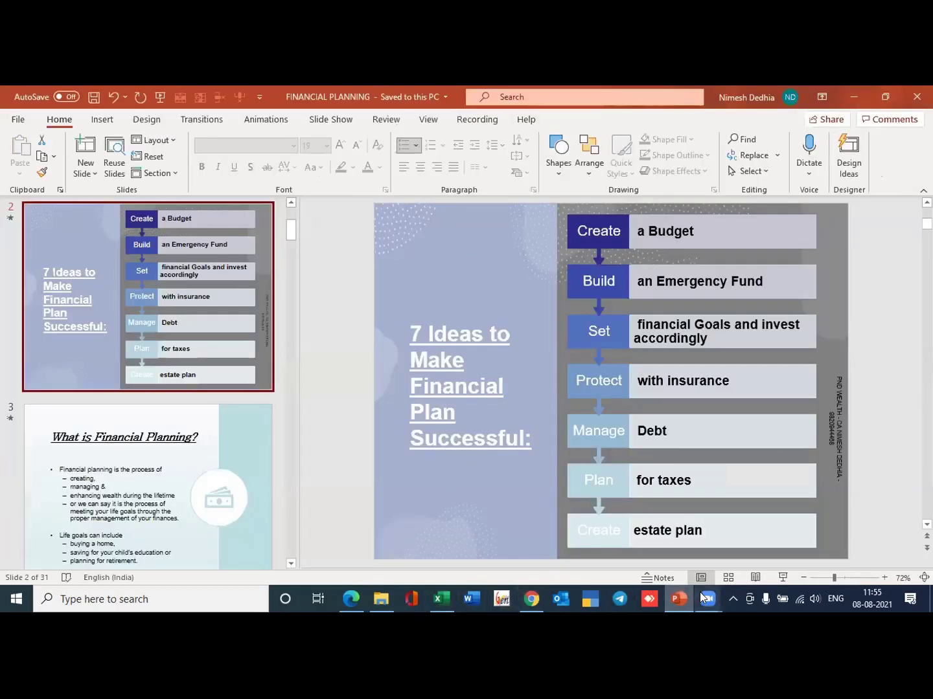
key(alt+Tab)
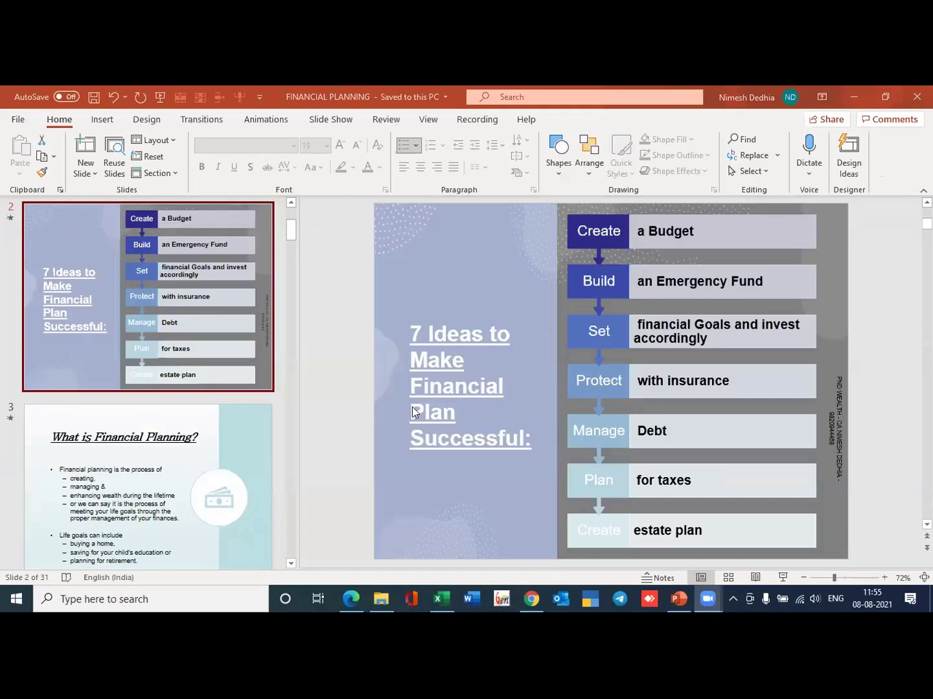
key(alt+Tab)
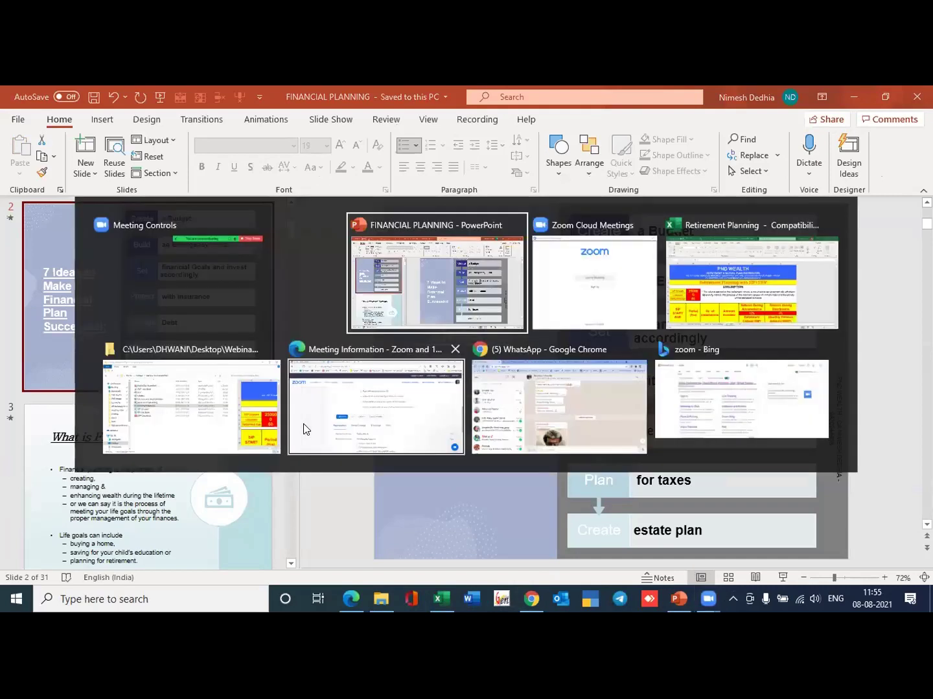
key(alt+Tab)
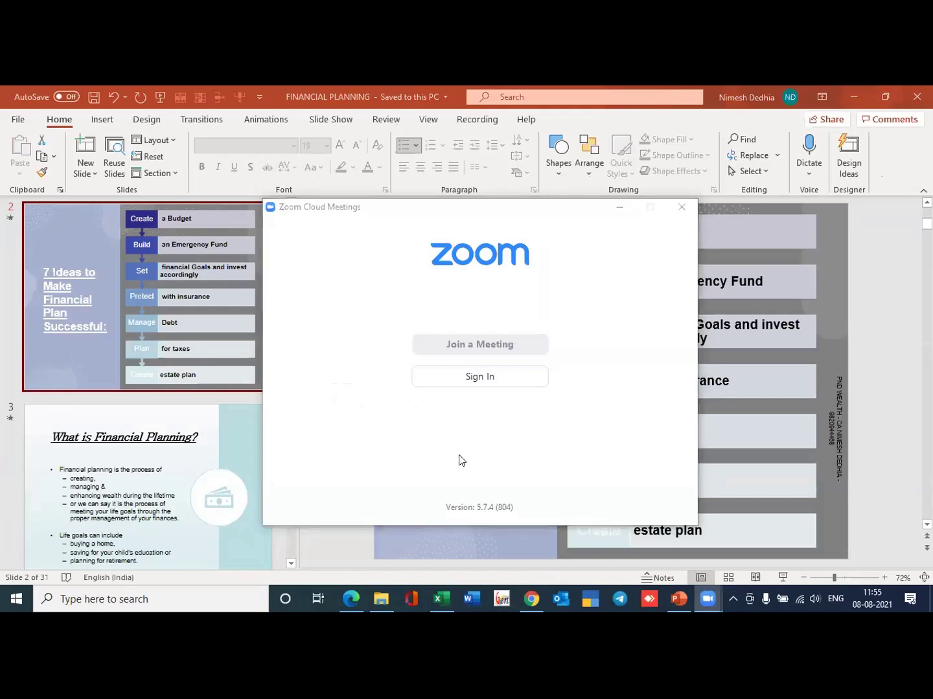
key(alt+Tab)
key(alt+Tab)
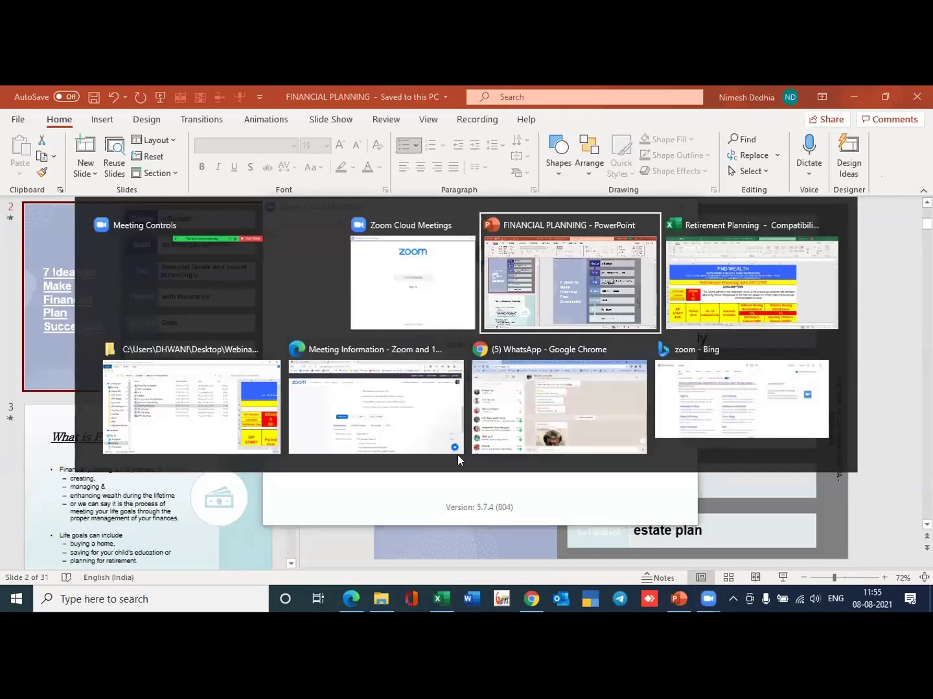